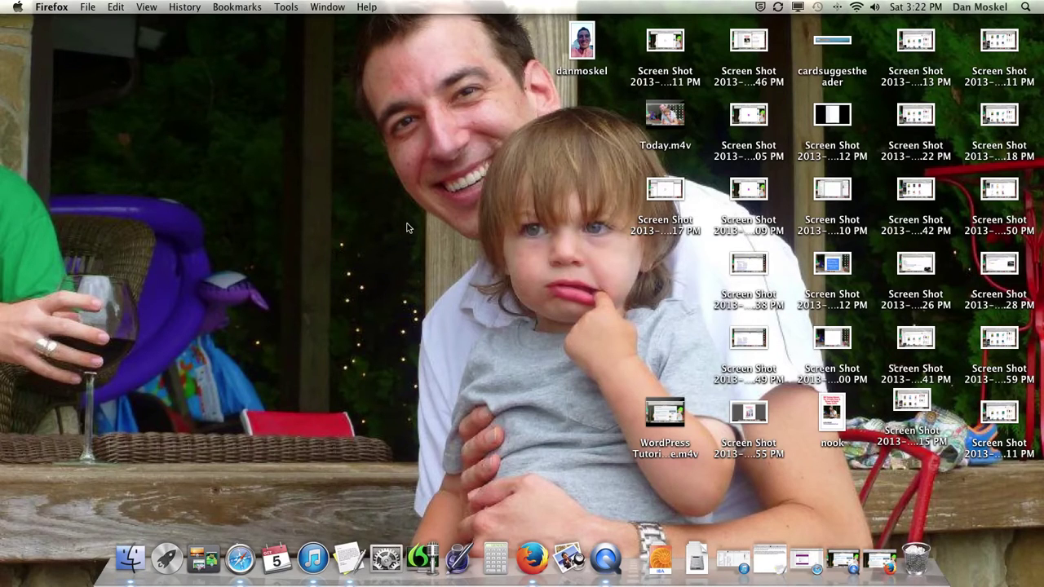
Switch to Firefox and review the "SEO Training – Live Google+ Event" post on the home page.
left_click(880, 560)
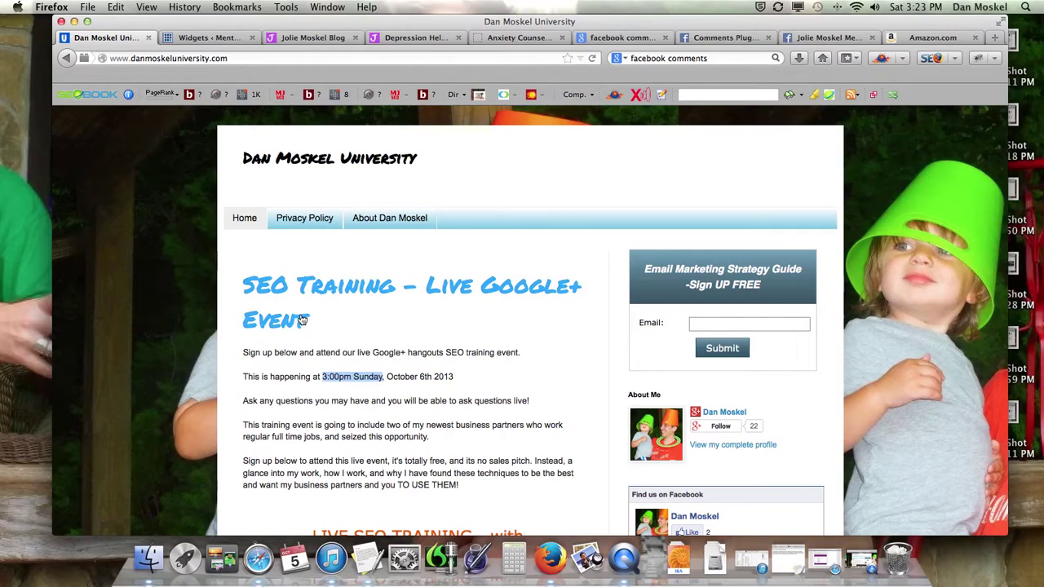
left_click_drag(323, 328, 237, 288)
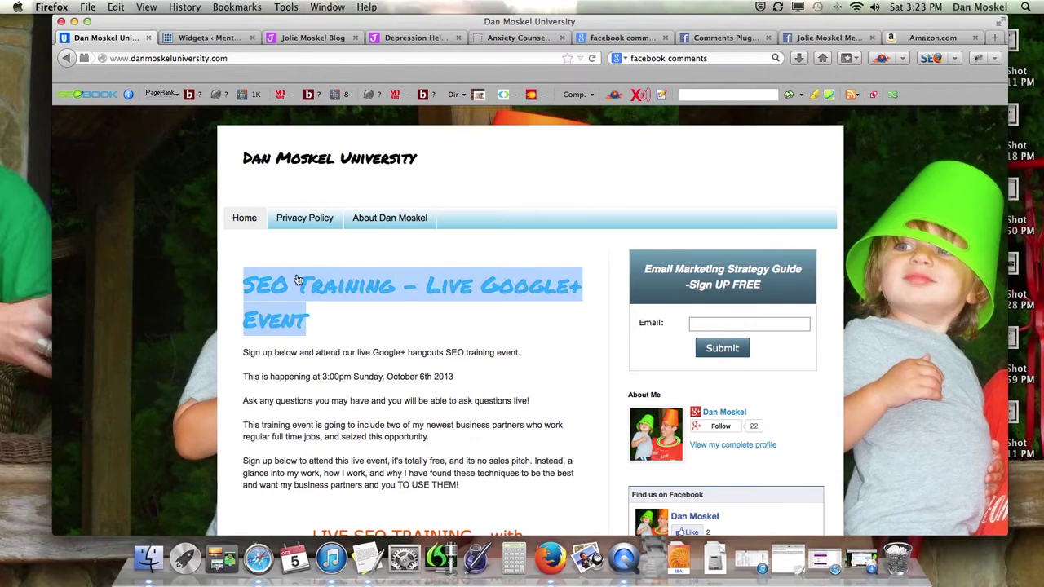
scroll(369, 260, "down", 5)
scroll(369, 259, "up", 5)
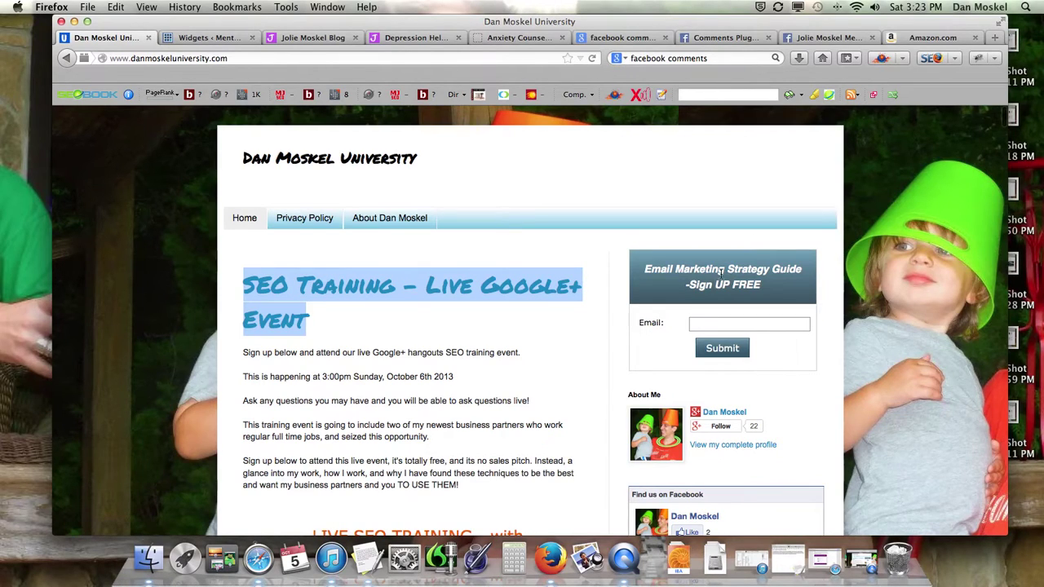
Examine the depression help article's newsletter registration form and Facebook comment box, and return to the counselor's blog page.
left_click(420, 38)
left_click(317, 38)
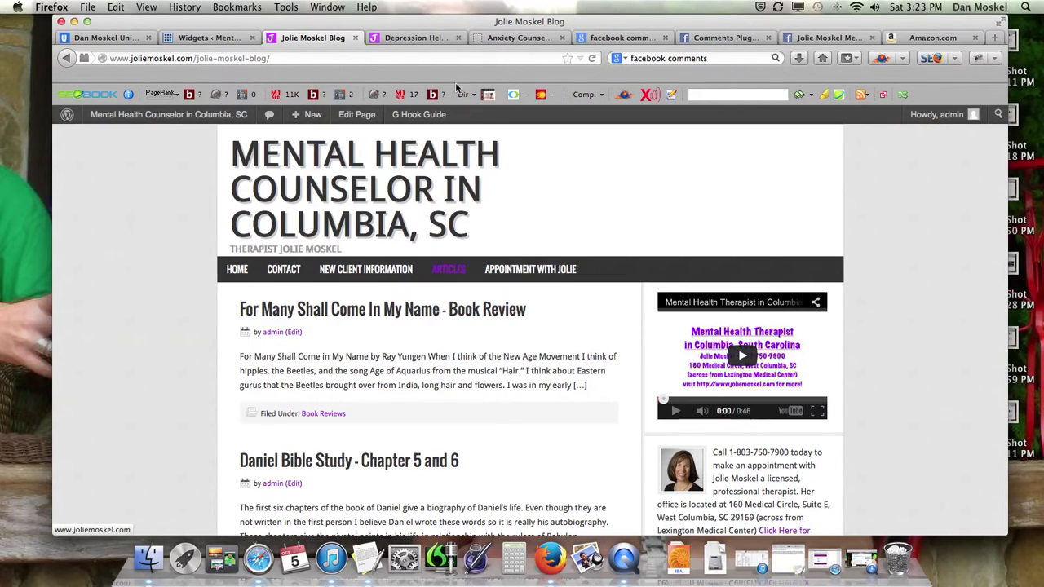
left_click(414, 38)
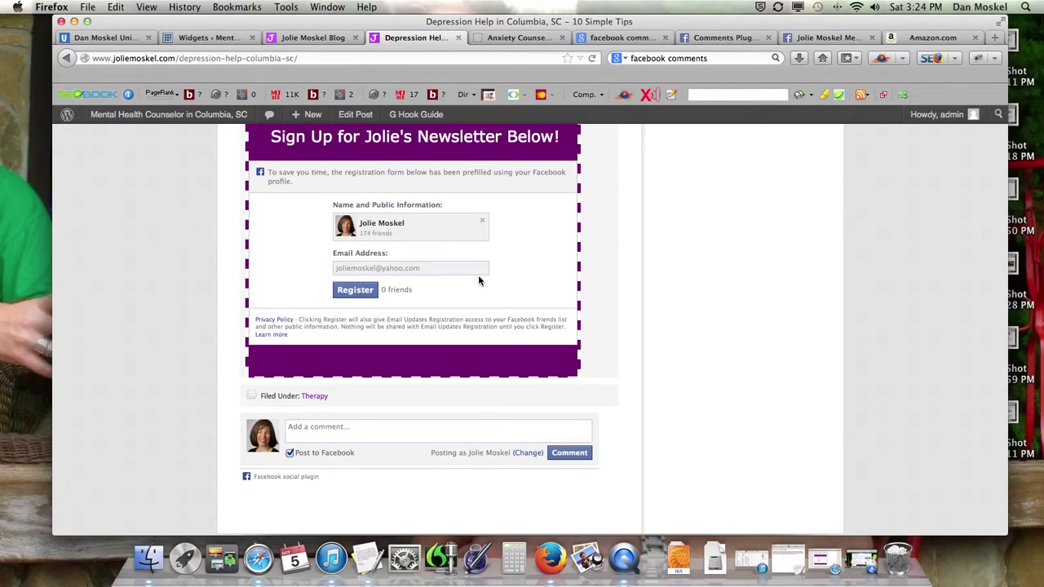
left_click(330, 38)
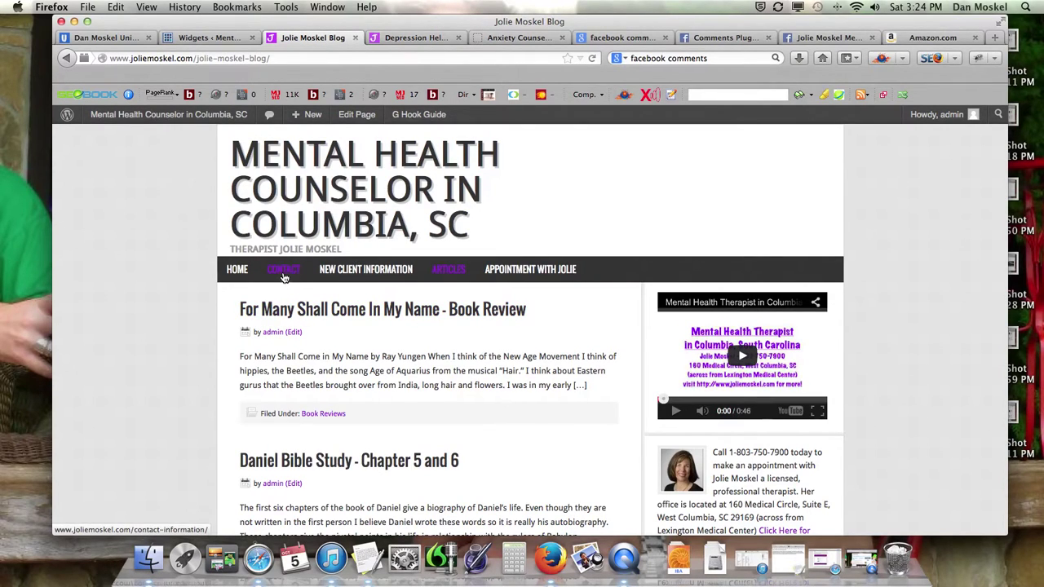
Switch to Safari, reload the counselor's About page to examine its newsletter sign-up form, and return to Firefox.
left_click(75, 21)
left_click(806, 563)
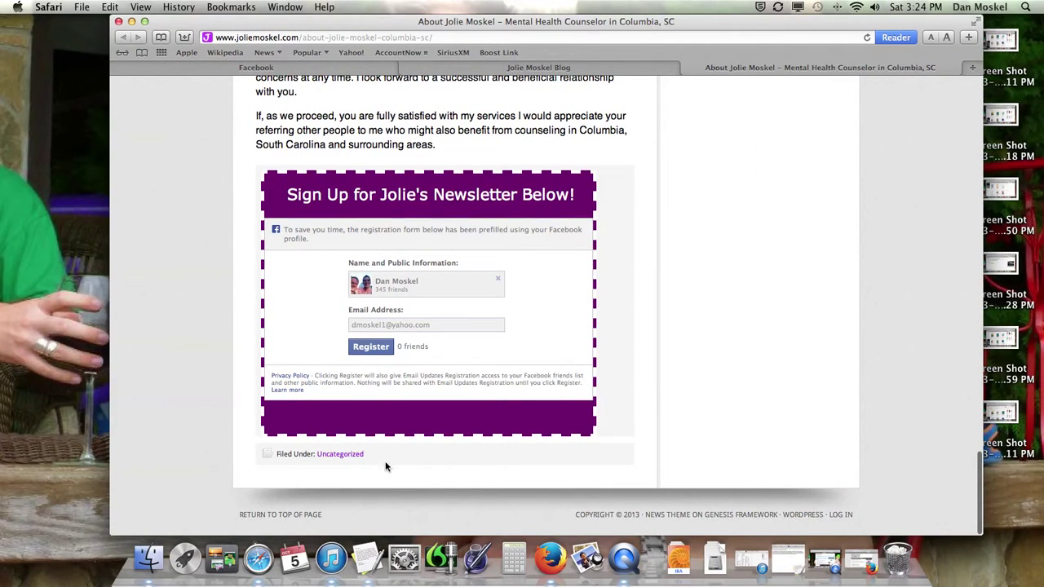
scroll(425, 459, "up", 5)
scroll(424, 458, "down", 5)
left_click(868, 38)
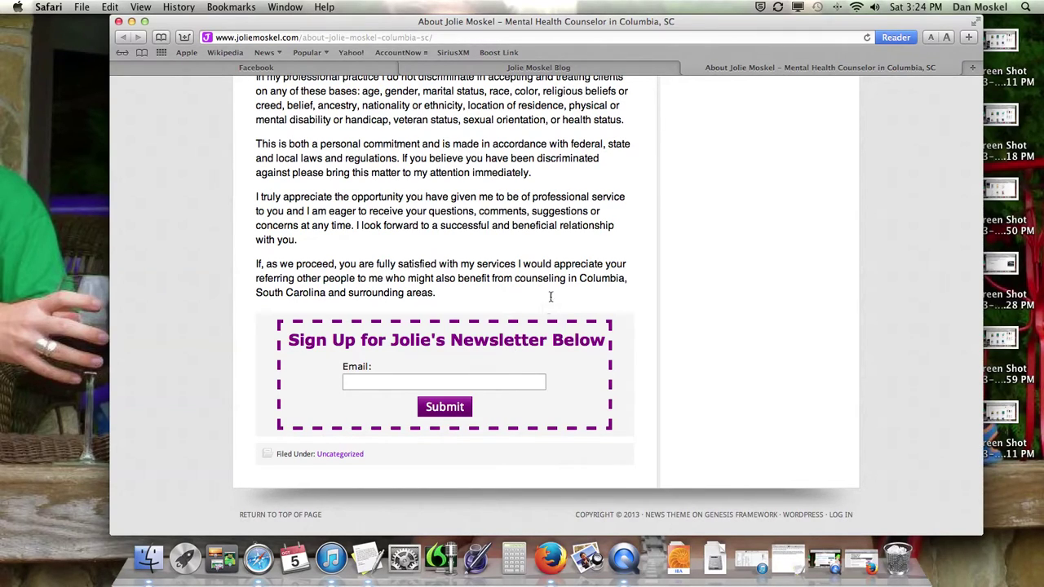
left_click(868, 38)
left_click(862, 561)
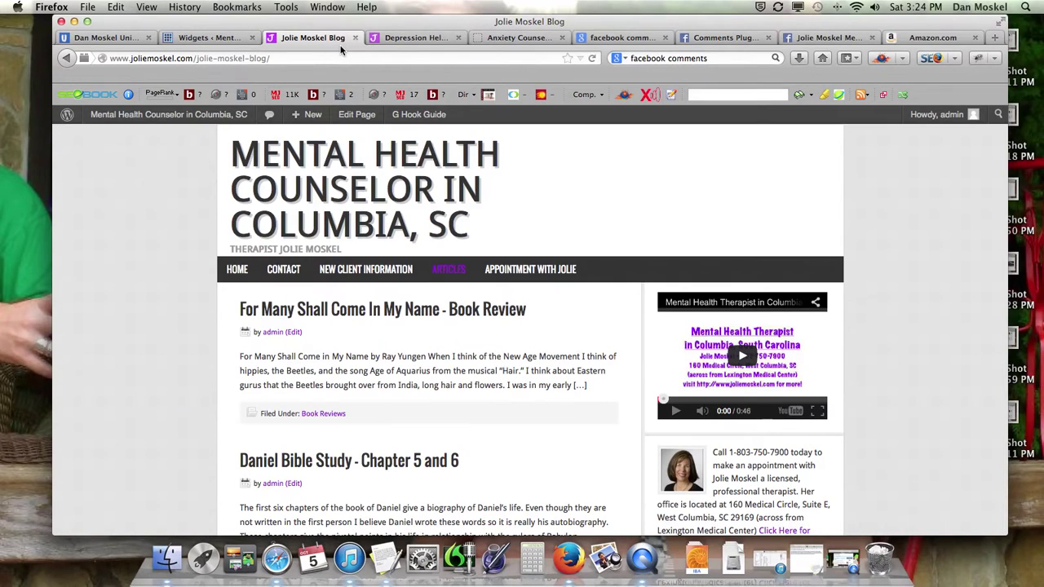
Review the "facebook comments" search results and Facebook's Comments Plugin page with its code configurator.
left_click(629, 38)
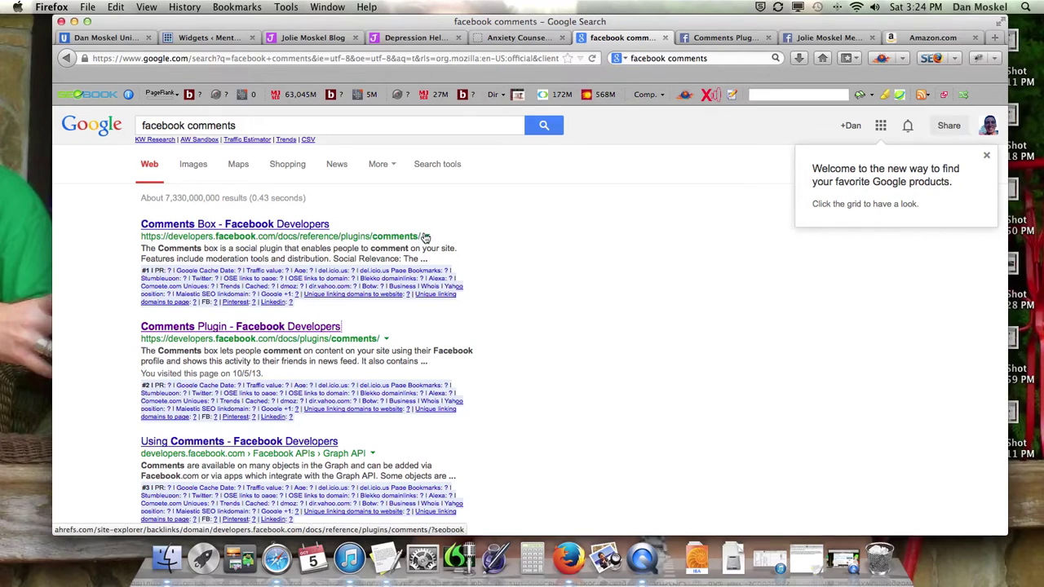
left_click(719, 38)
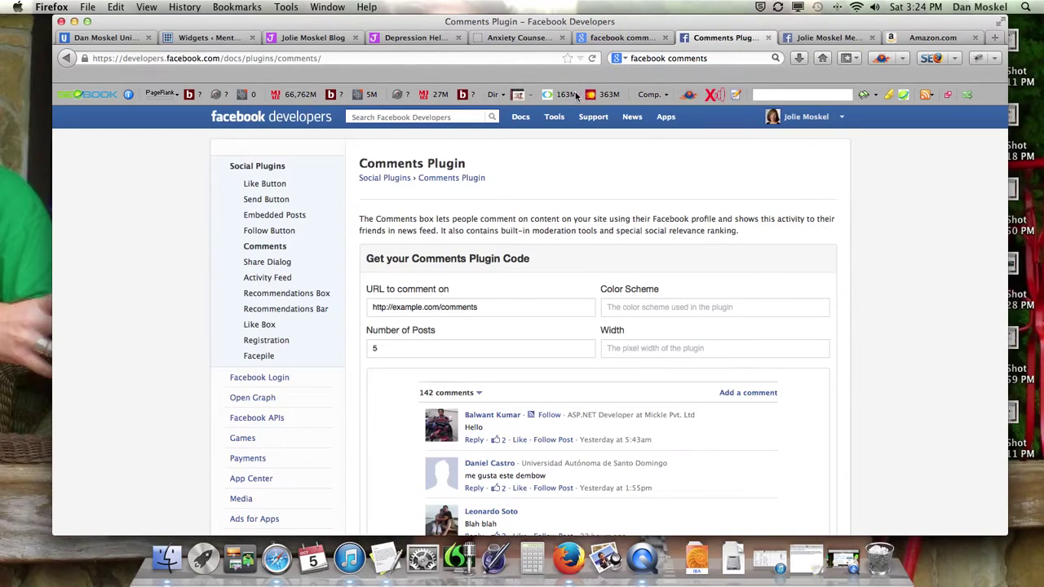
left_click(326, 38)
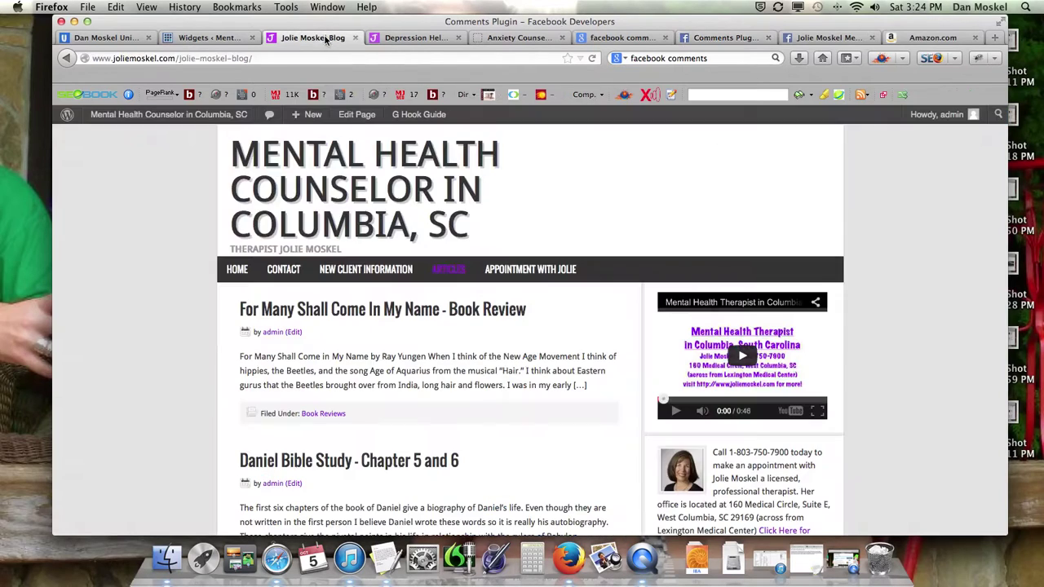
left_click(198, 58)
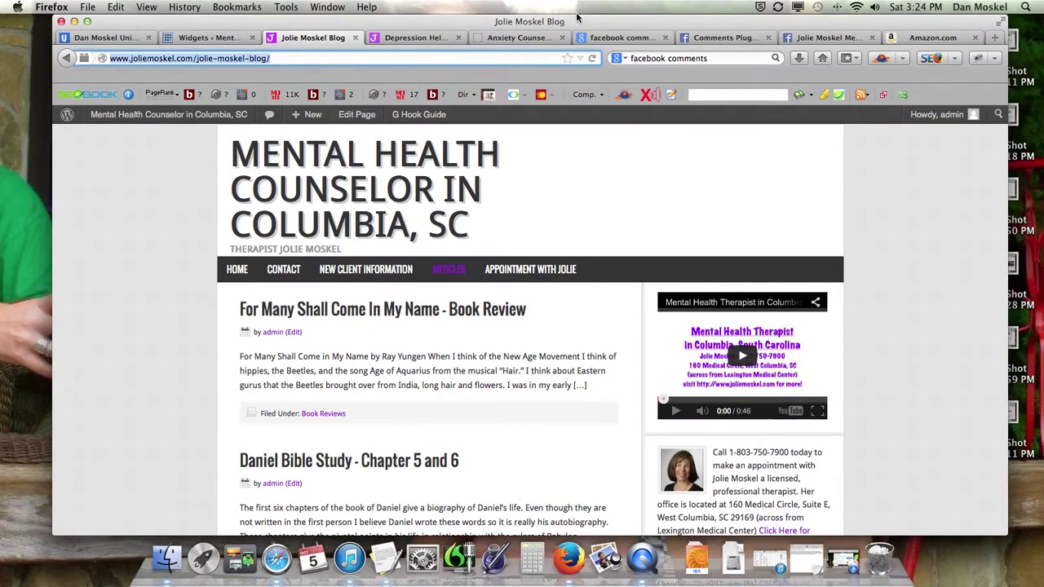
key("super+7")
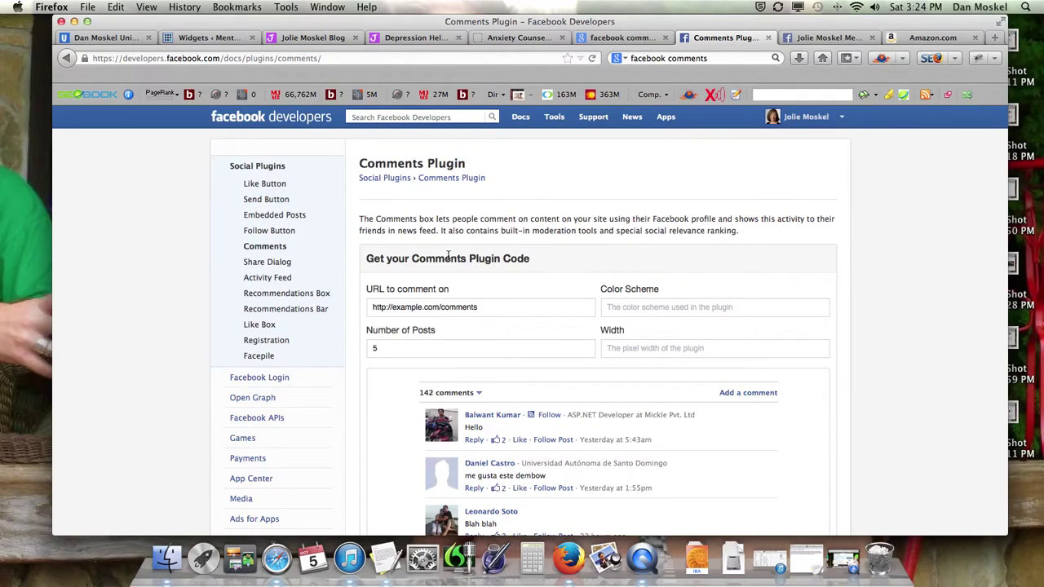
scroll(510, 274, "down", 1)
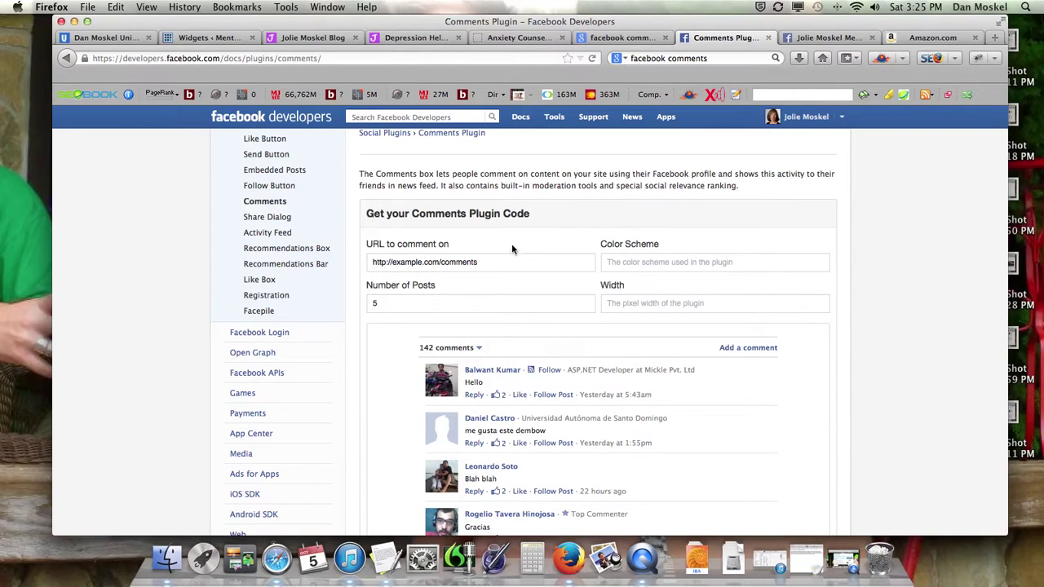
Load the counseling site's home page by removing the blog path from its address, and copy the home page URL.
left_click(330, 39)
left_click_drag(196, 58, 270, 58)
key("BackSpace")
key("Return")
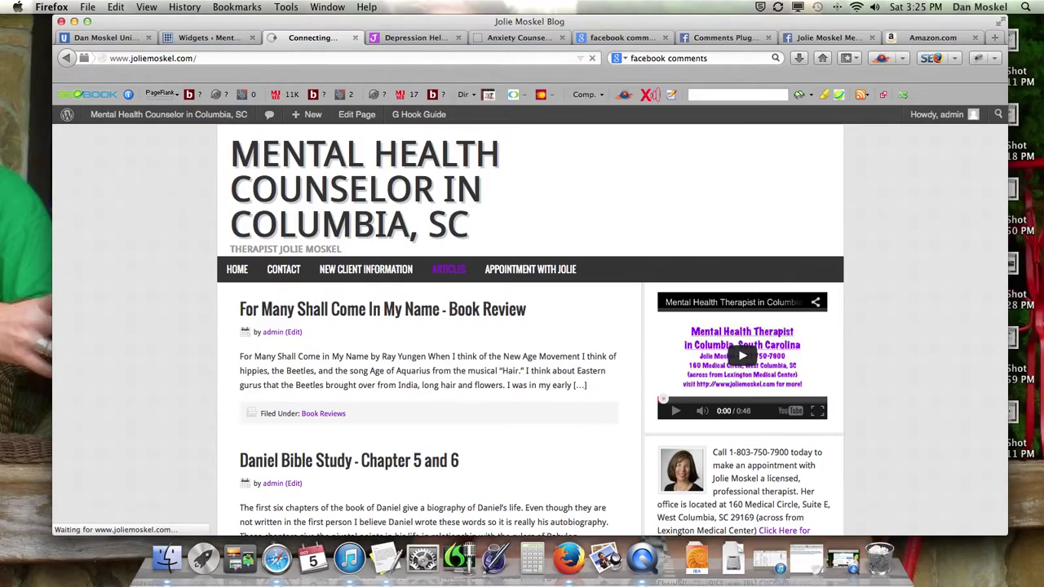
left_click(111, 62)
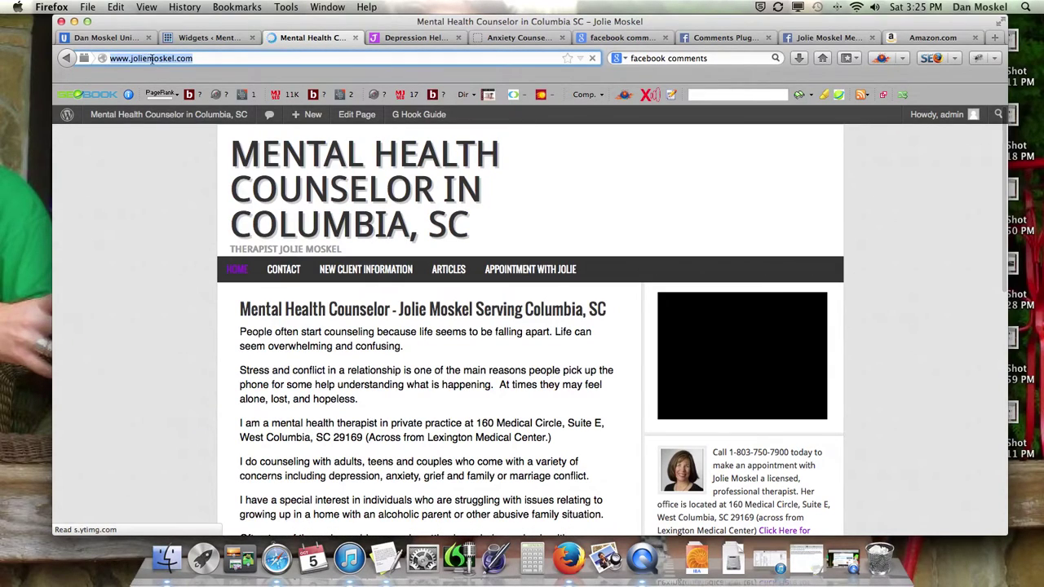
right_click(154, 59)
left_click(189, 99)
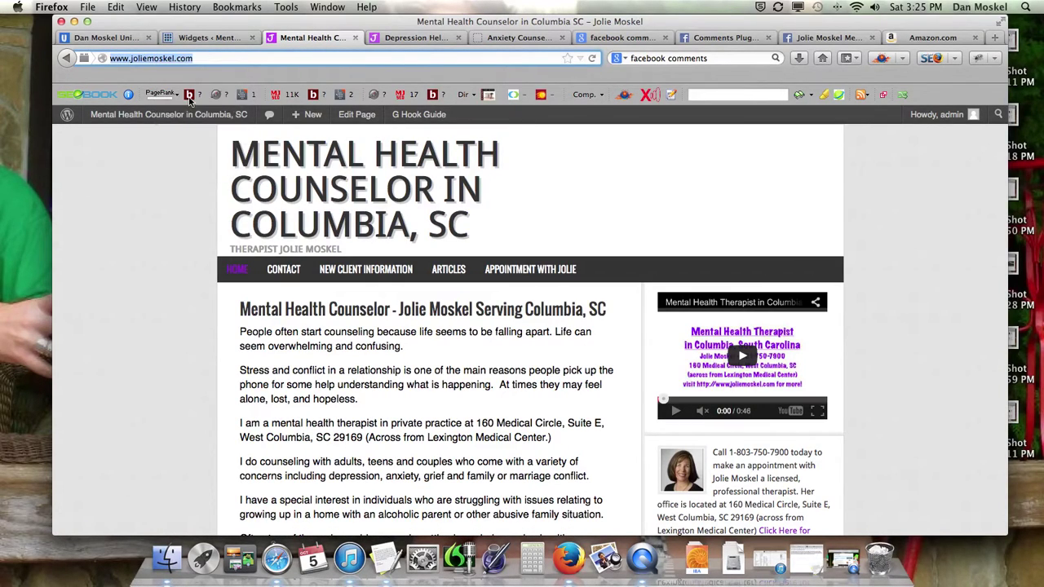
Replace the Comments Plugin's URL to comment on with the copied home page address.
left_click(726, 37)
left_click_drag(480, 262, 367, 266)
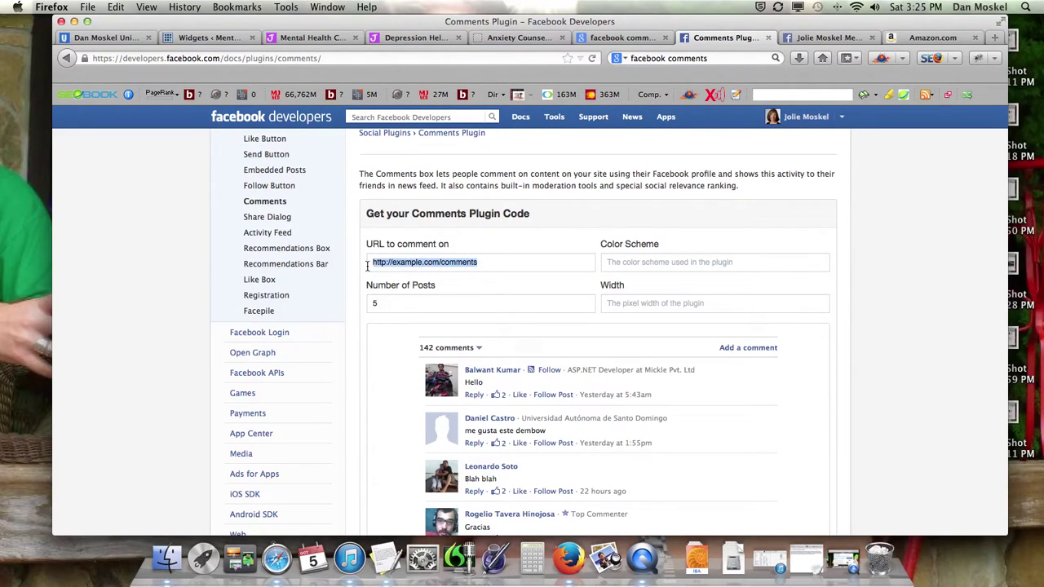
key("BackSpace")
key("super+v")
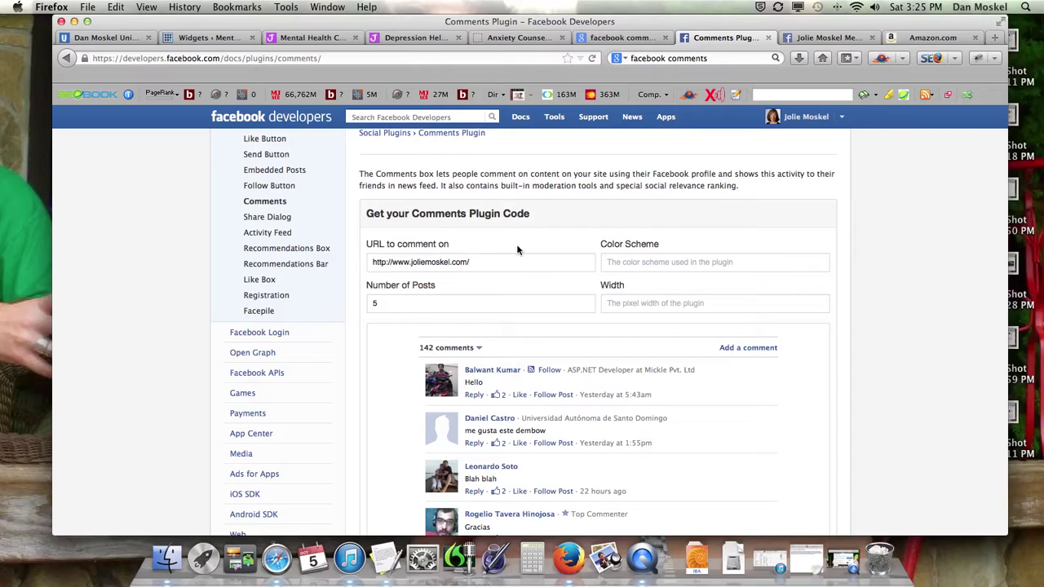
Clear the number of posts and generate the Comments Plugin code.
left_click(393, 304)
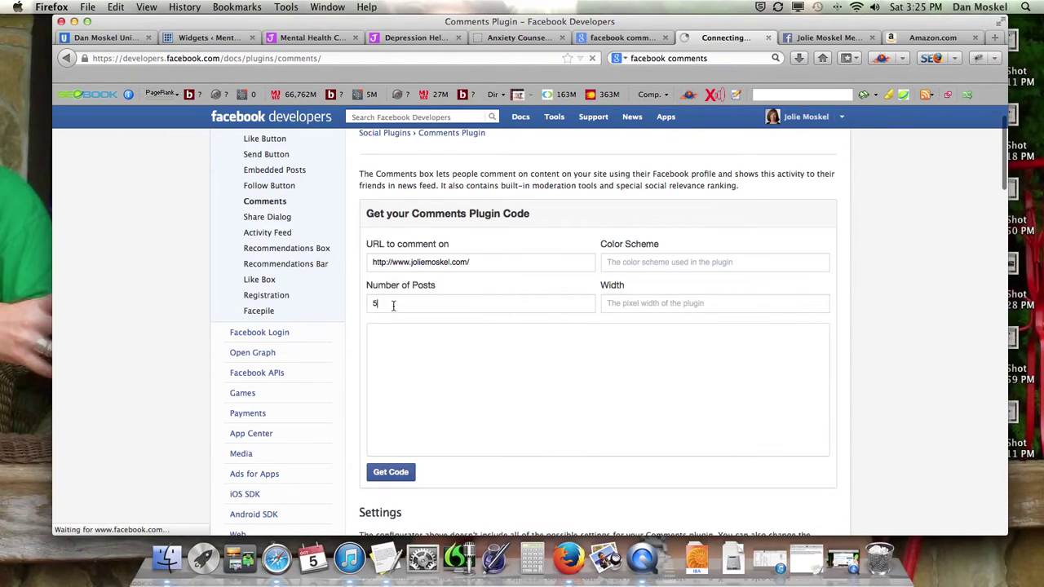
key("BackSpace")
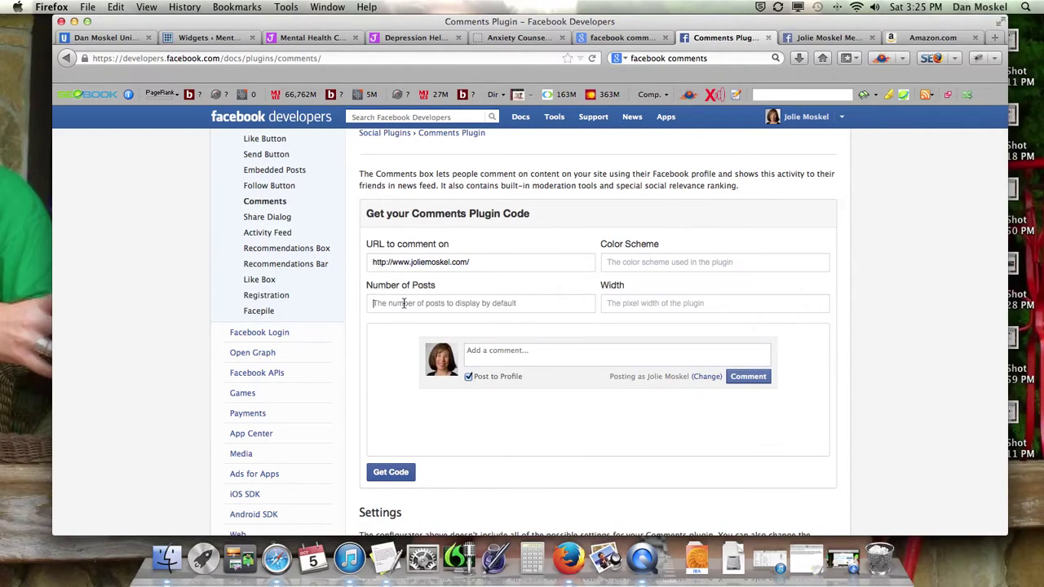
left_click(773, 251)
scroll(645, 294, "down", 2)
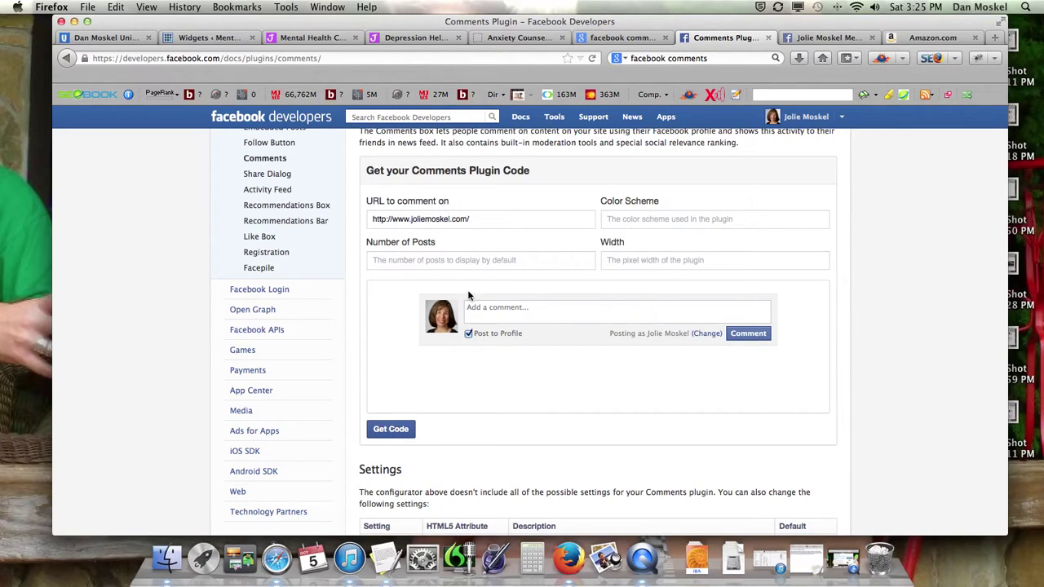
scroll(481, 302, "down", 2)
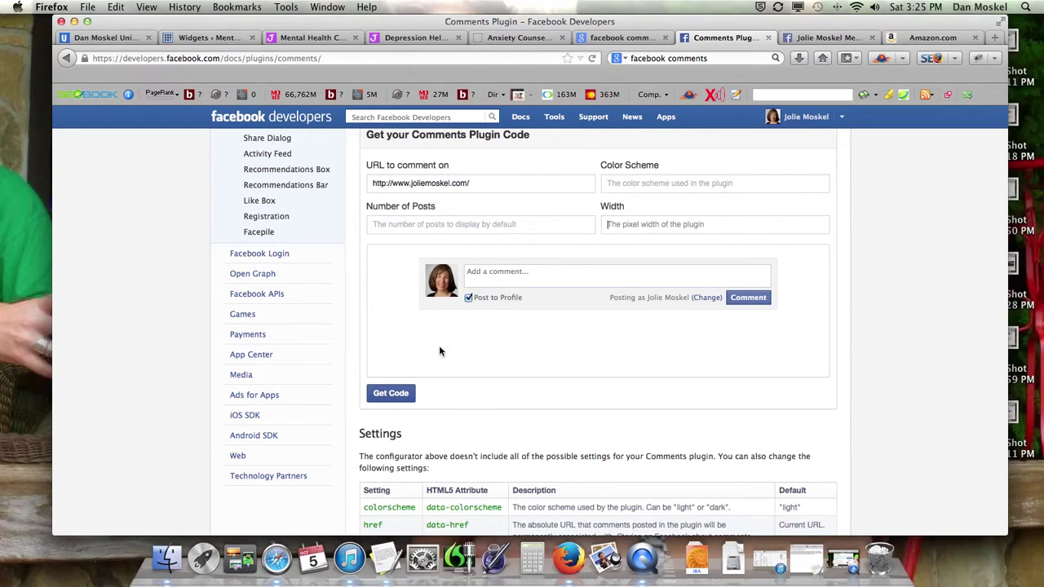
left_click(400, 397)
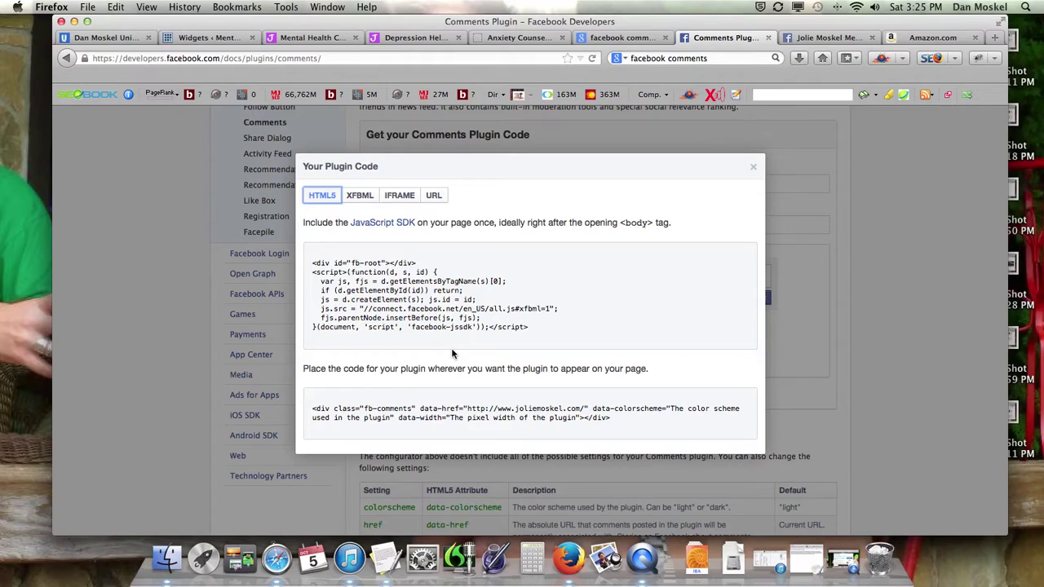
Copy the JavaScript SDK code block from the HTML5 version of the plugin code.
left_click_drag(528, 327, 315, 261)
left_click_drag(610, 418, 275, 416)
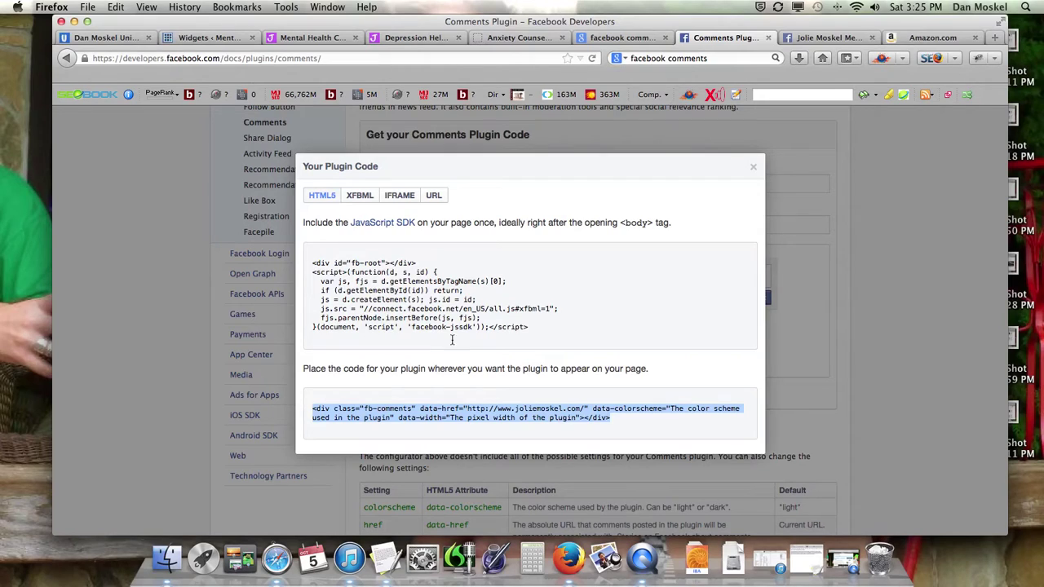
triple_click(537, 328)
right_click(357, 285)
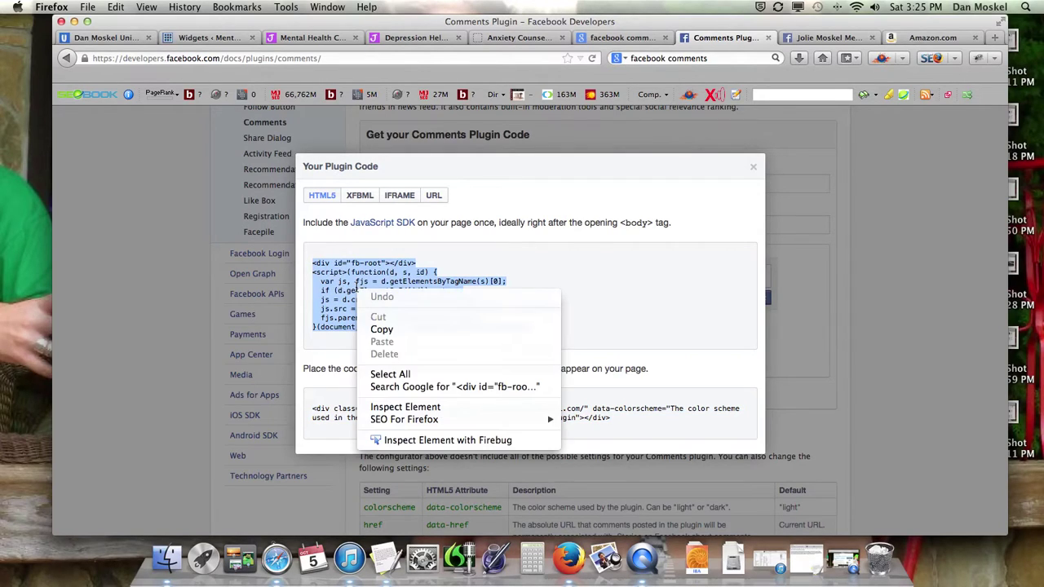
left_click(386, 328)
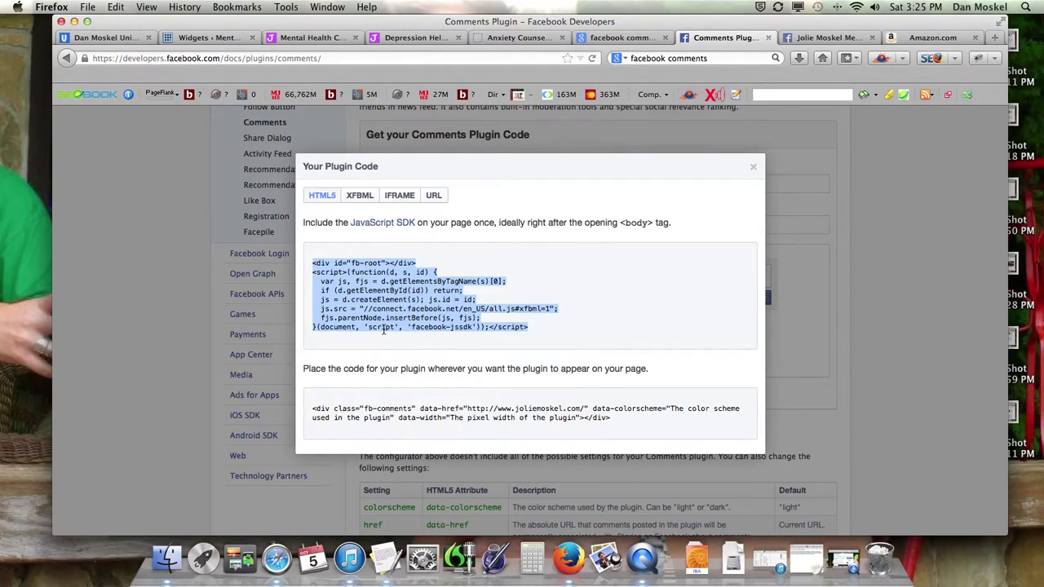
Add a new Text widget at the end of the site's Primary Sidebar in WordPress.
left_click(316, 39)
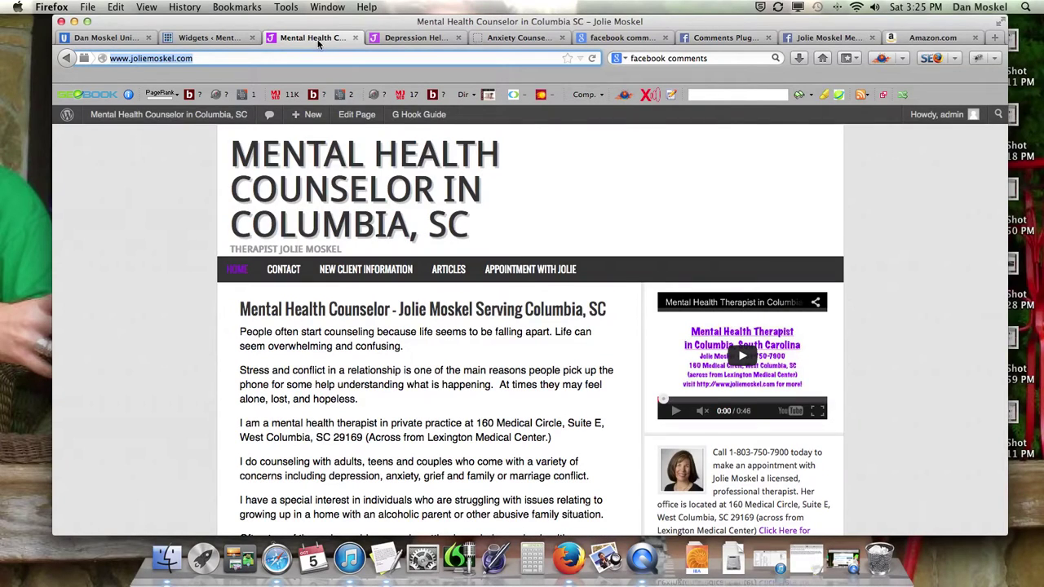
left_click(221, 38)
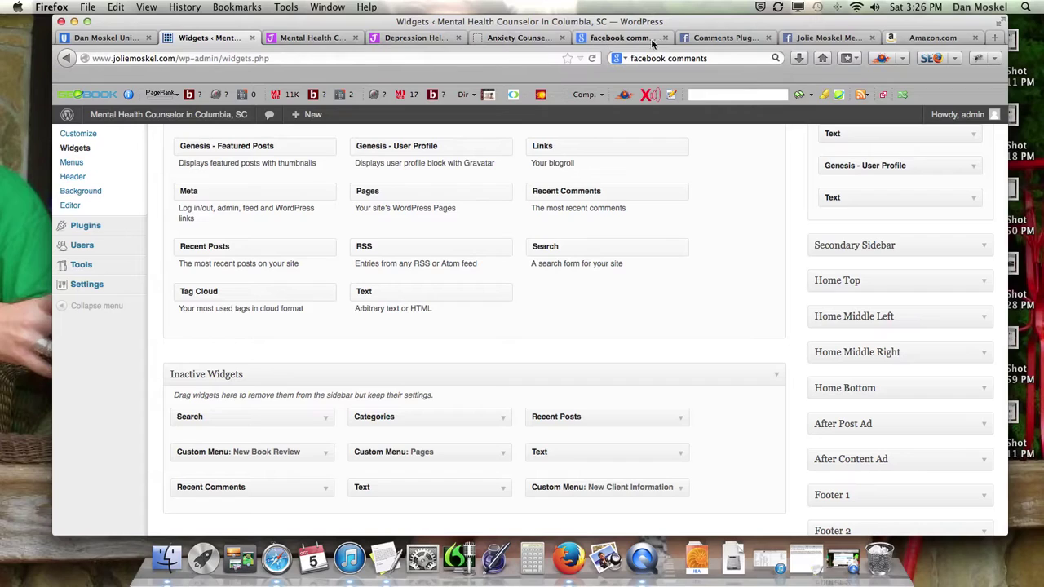
left_click(724, 37)
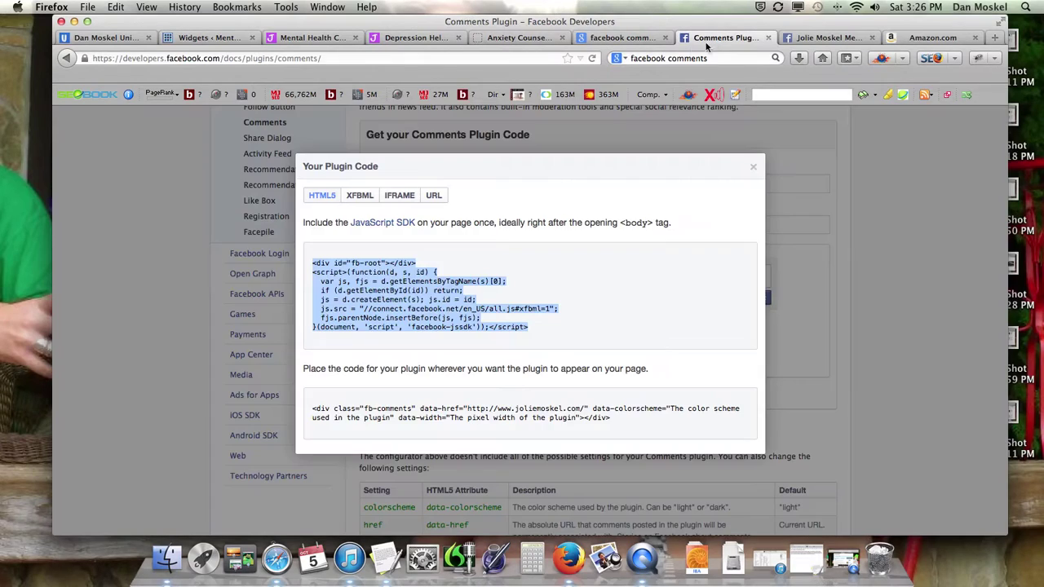
left_click(219, 38)
scroll(326, 298, "up", 4)
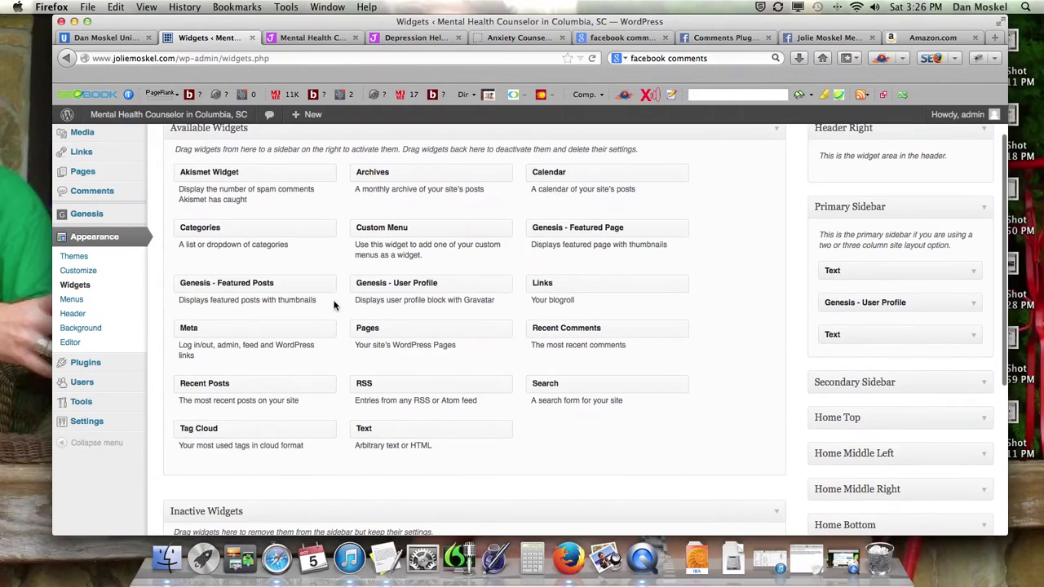
left_click_drag(446, 427, 917, 368)
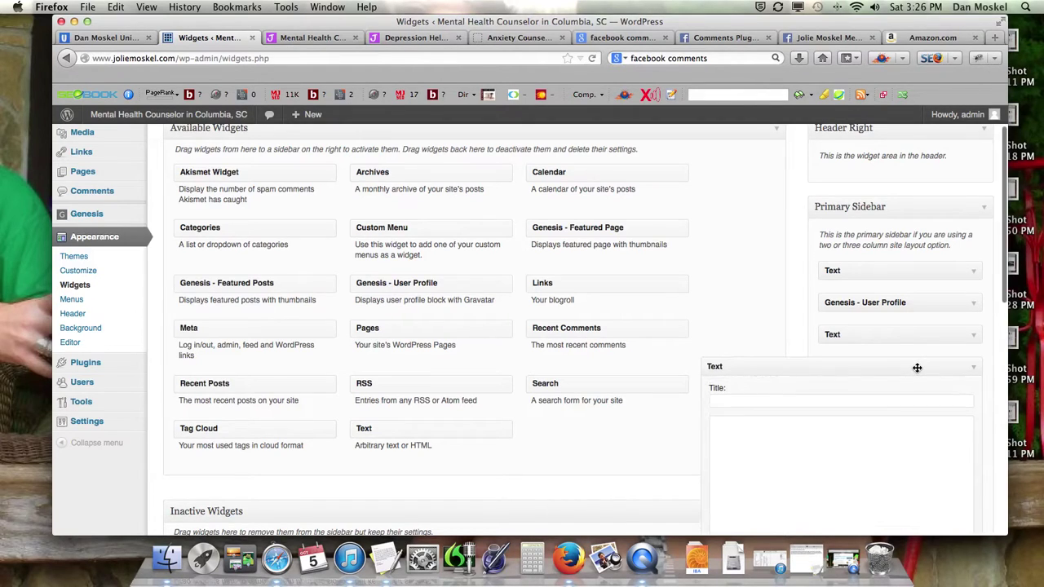
Paste the copied JavaScript SDK code into the new Text widget and save it.
left_click(838, 445)
key("super+v")
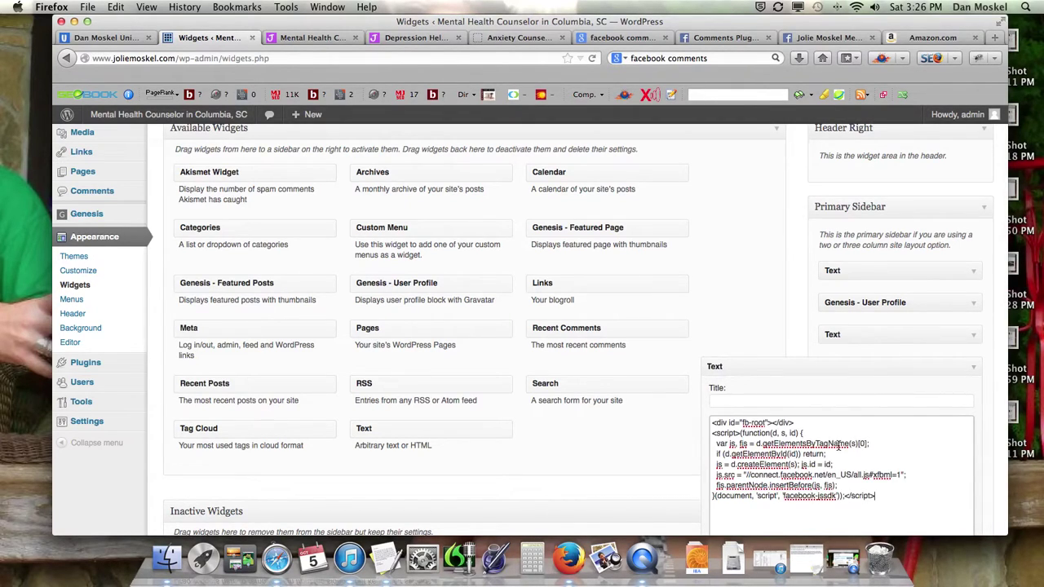
scroll(838, 446, "down", 5)
left_click(963, 457)
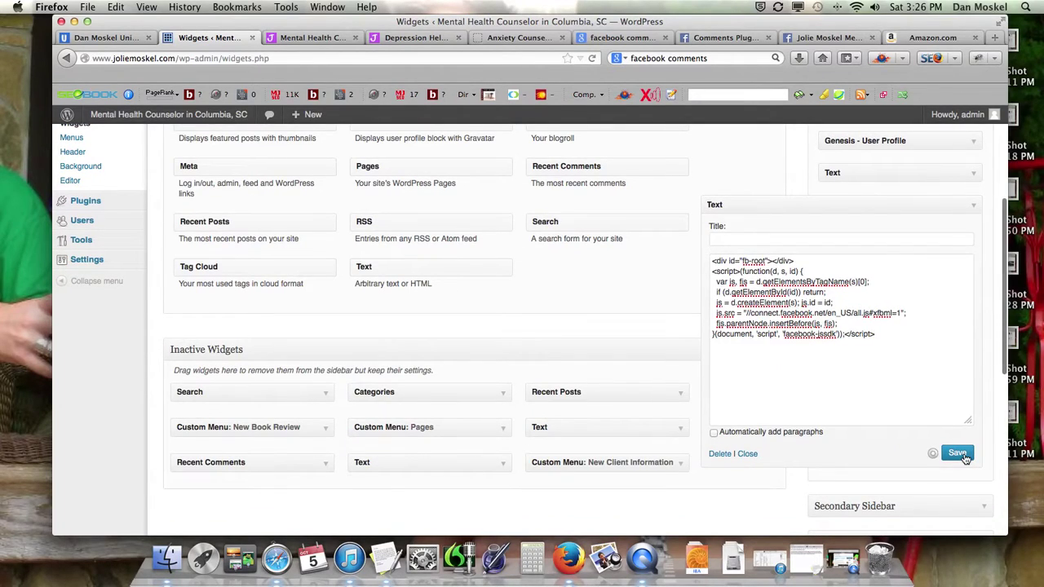
Collapse the saved Text widget and open the live site in a new browser tab.
left_click(973, 211)
key("ctrl+super+Escape")
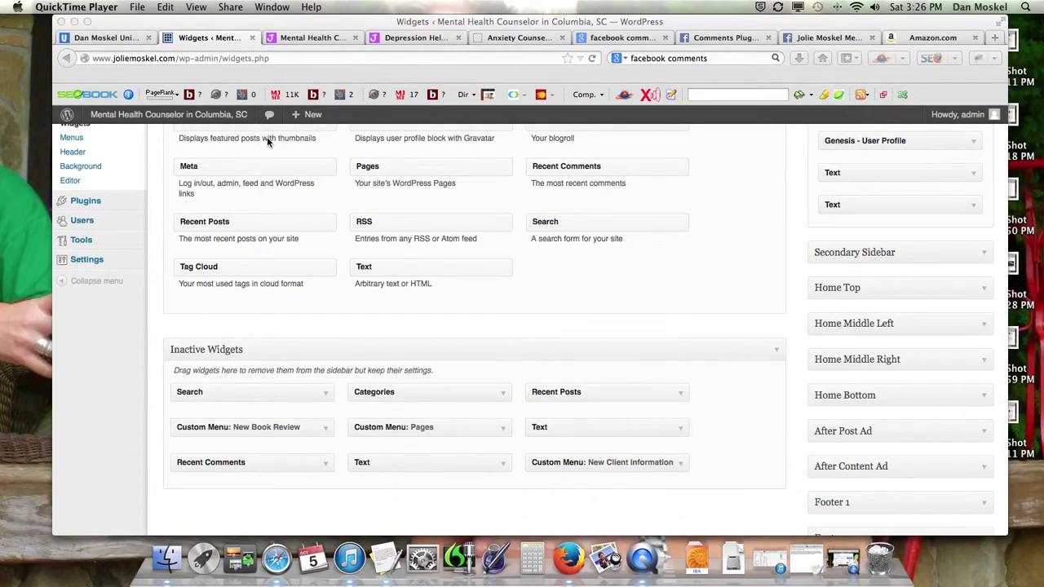
left_click(196, 119)
mouse_move(164, 114)
right_click(128, 137)
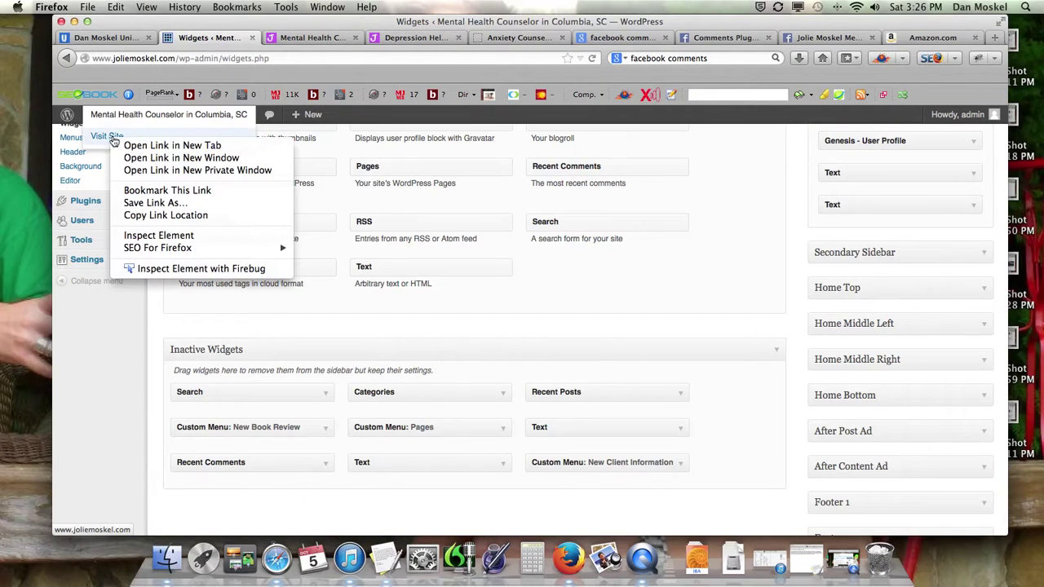
left_click(131, 146)
left_click(296, 37)
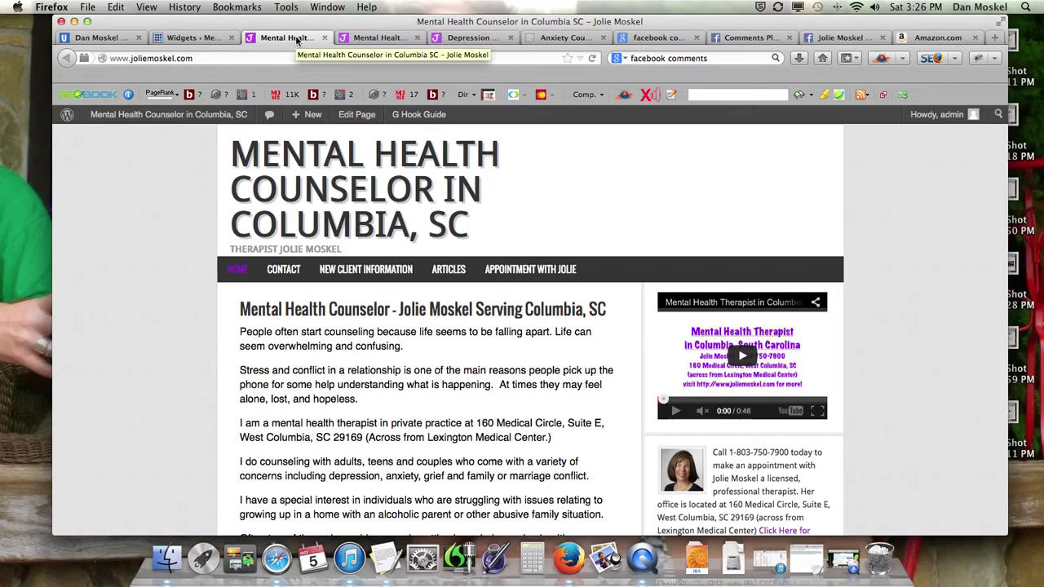
Examine the sidebar on the live home page and the appointment page for the space where the new Text widget sits.
scroll(605, 235, "down", 5)
scroll(606, 236, "down", 6)
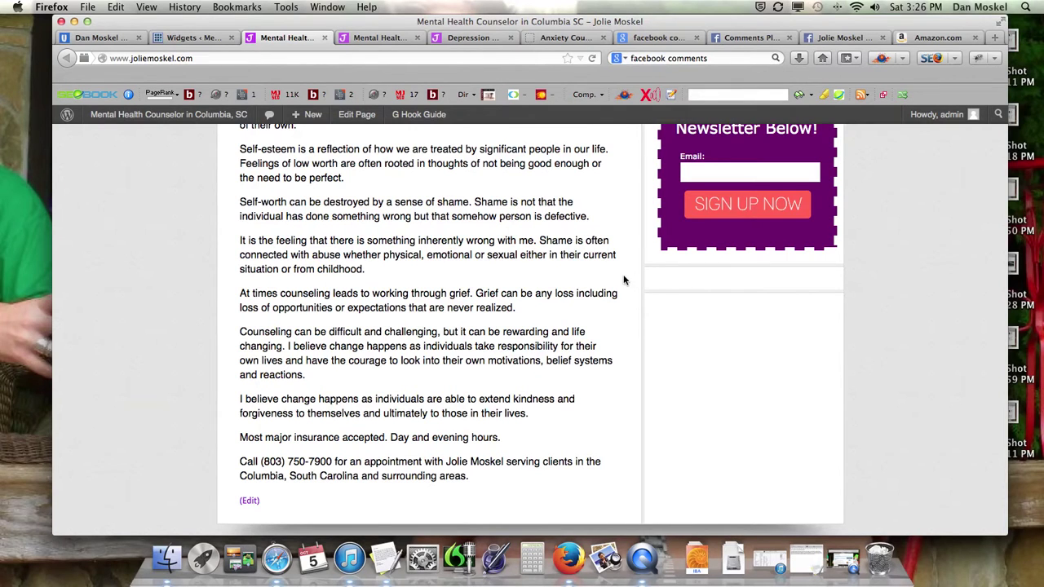
scroll(623, 280, "up", 10)
left_click(517, 278)
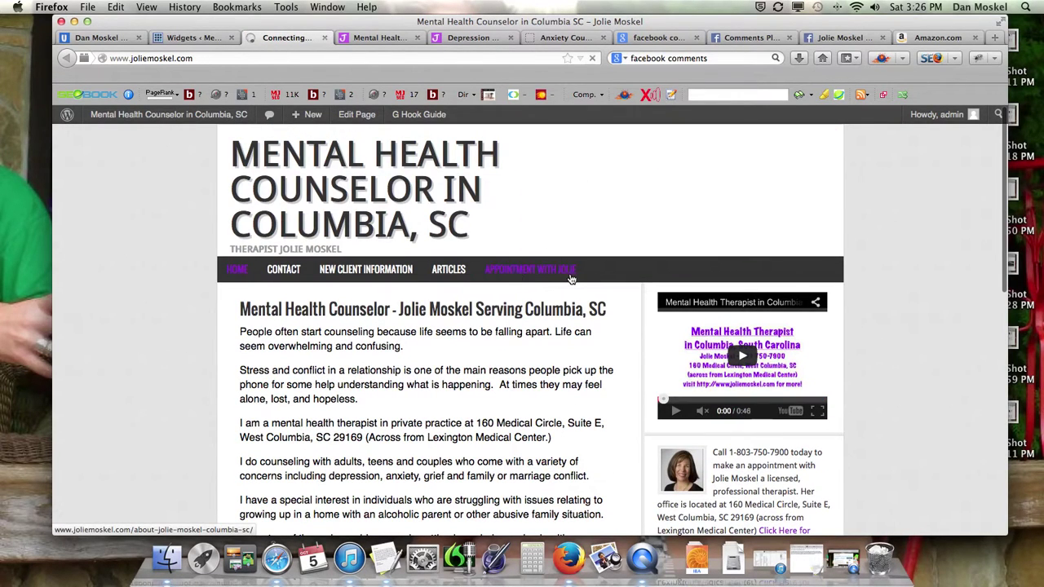
scroll(569, 279, "down", 8)
scroll(569, 277, "down", 6)
scroll(620, 286, "up", 7)
scroll(721, 310, "down", 3)
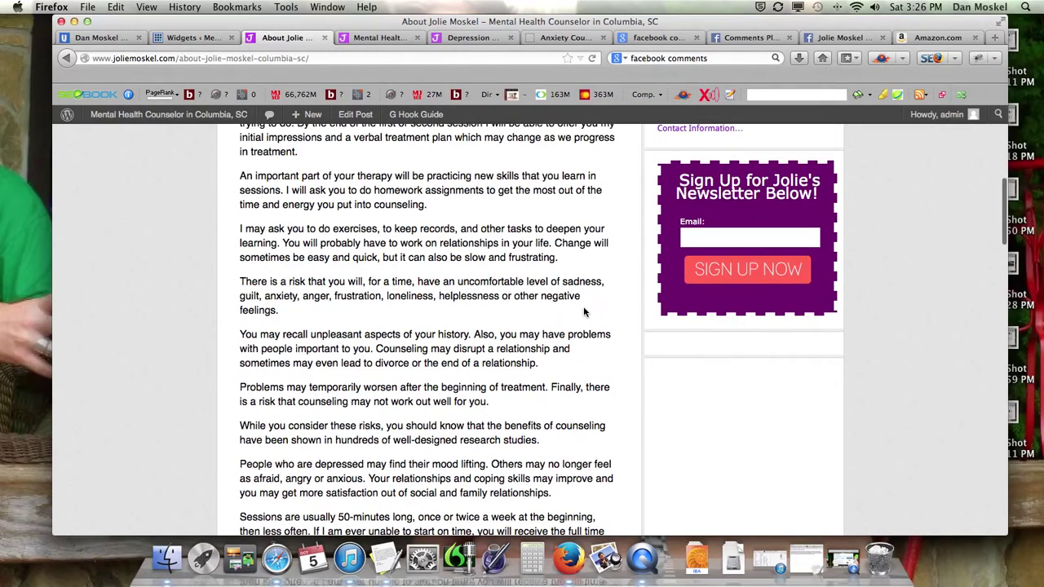
scroll(584, 310, "up", 9)
scroll(636, 326, "down", 8)
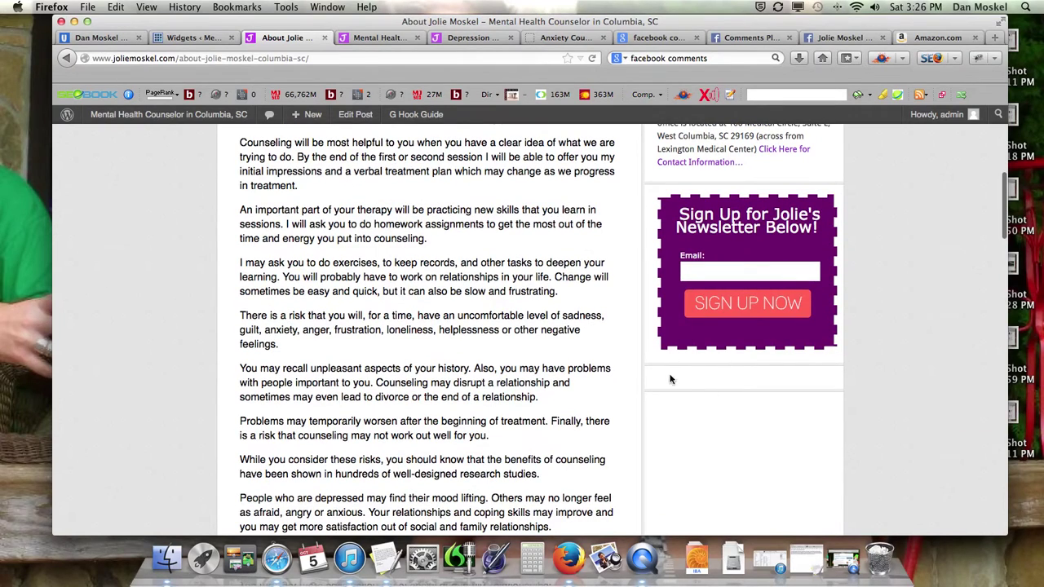
scroll(658, 383, "up", 9)
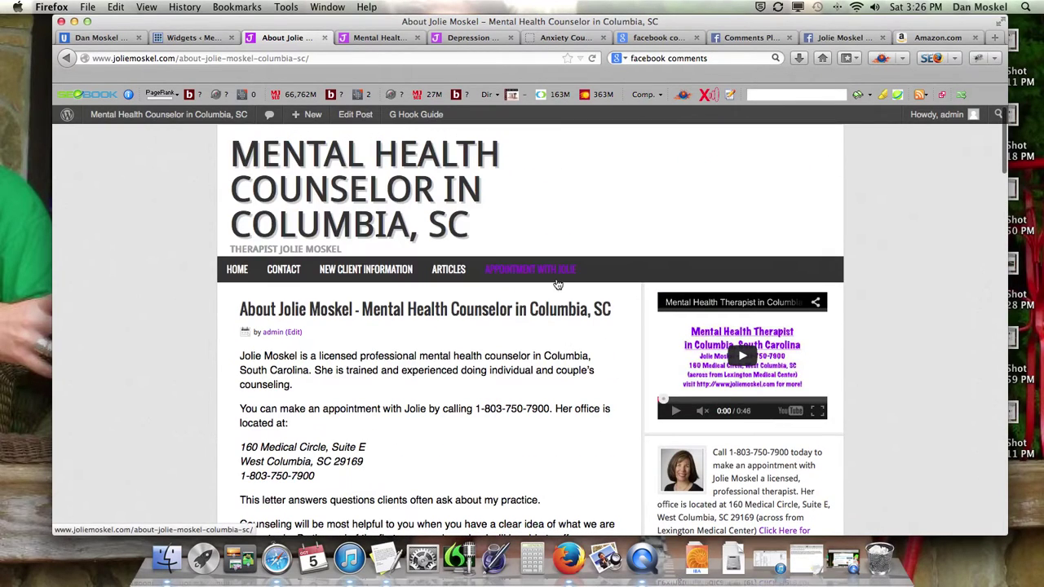
Copy the fb-comments div code from the HTML5 version of the Facebook Comments Plugin code.
left_click(768, 36)
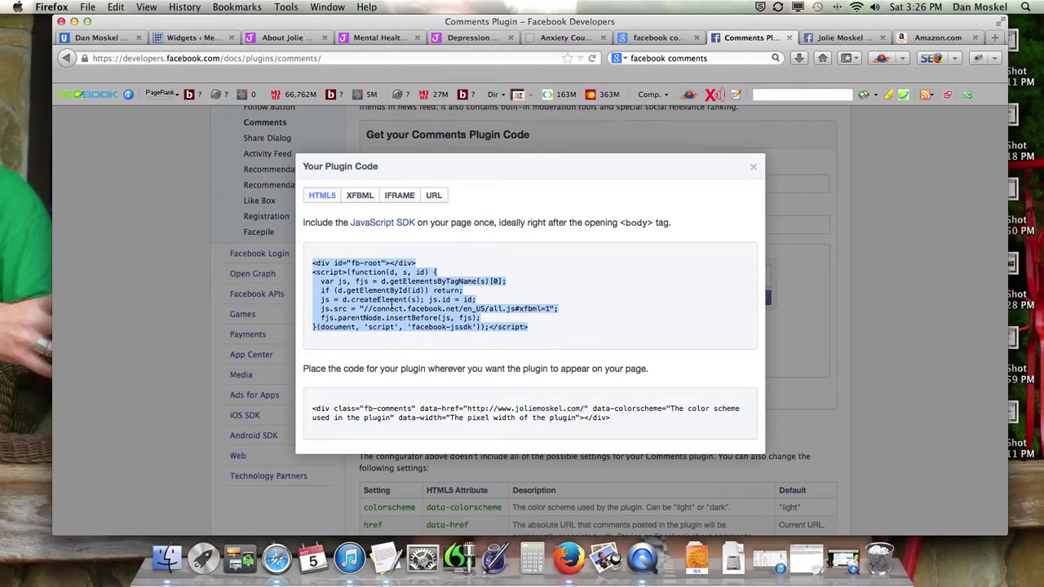
left_click(611, 416)
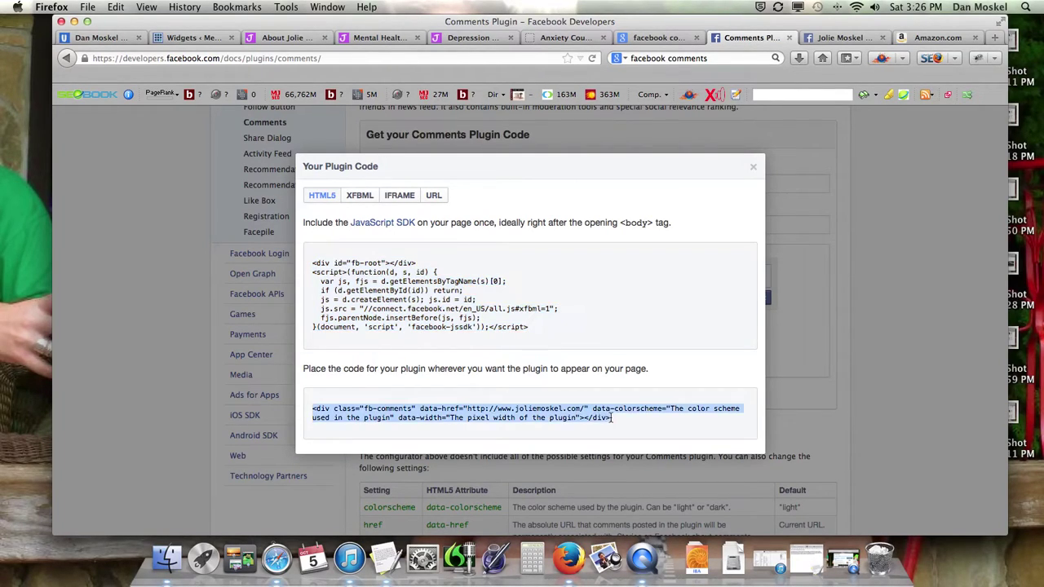
right_click(434, 417)
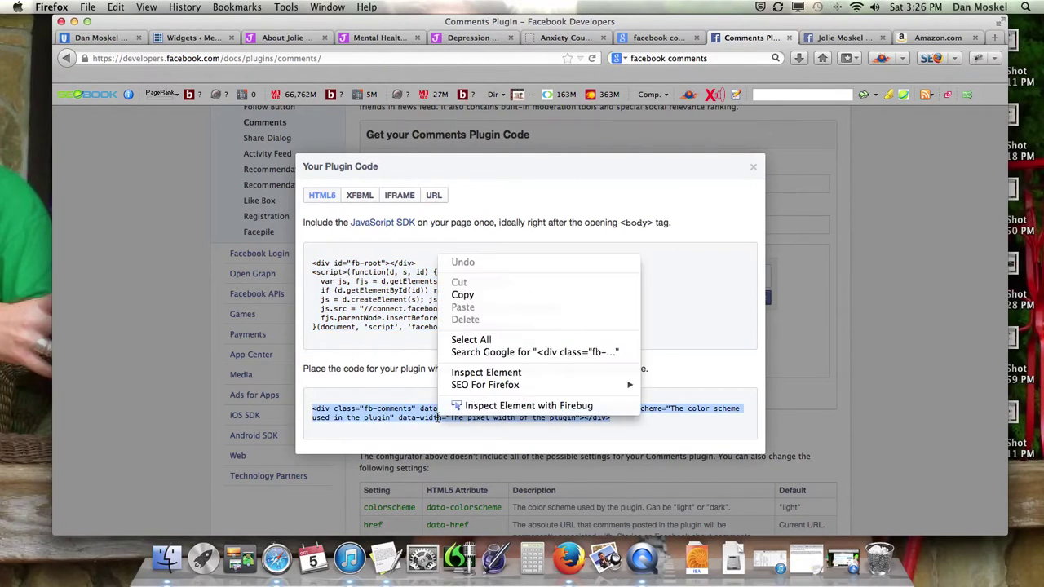
left_click(469, 291)
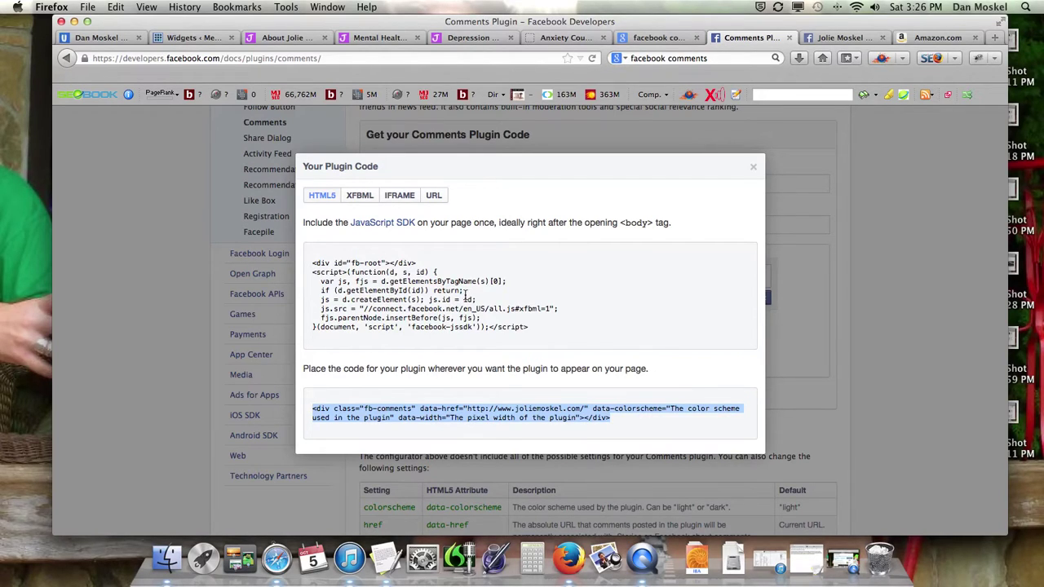
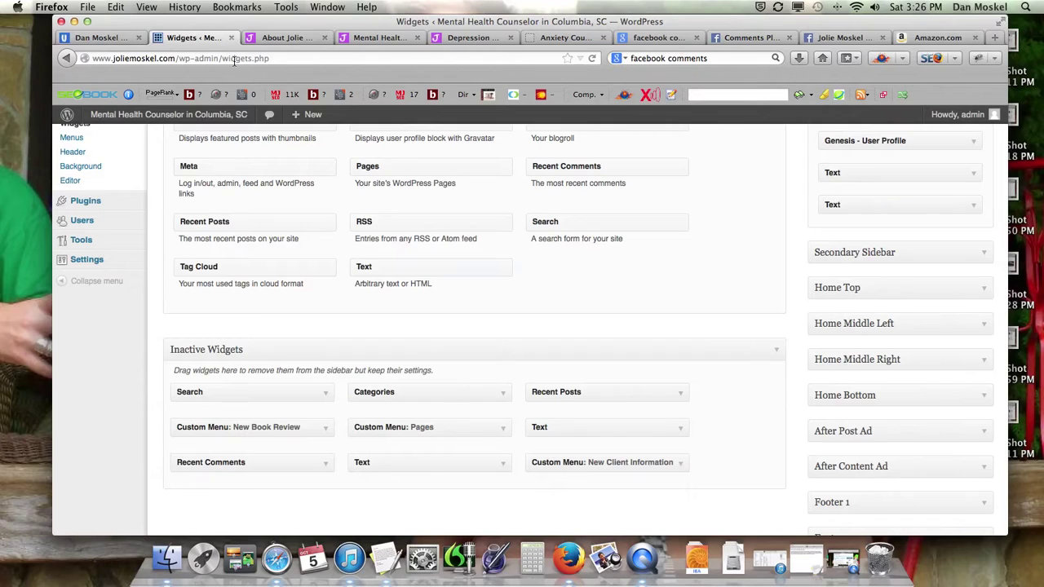
Add a new Text widget to the Header Right area on the WordPress Widgets page.
scroll(205, 205, "up", 3)
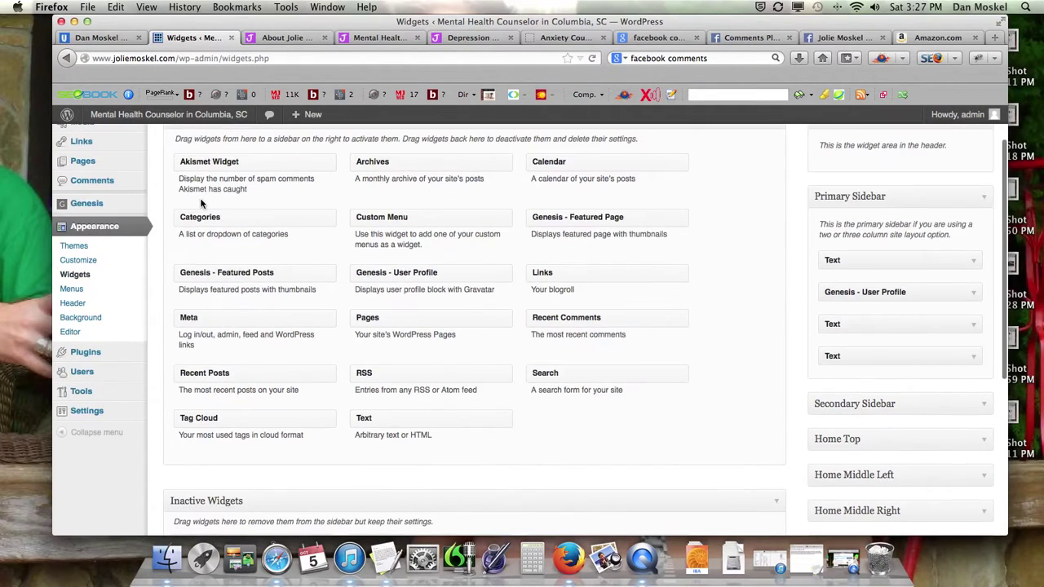
mouse_move(97, 206)
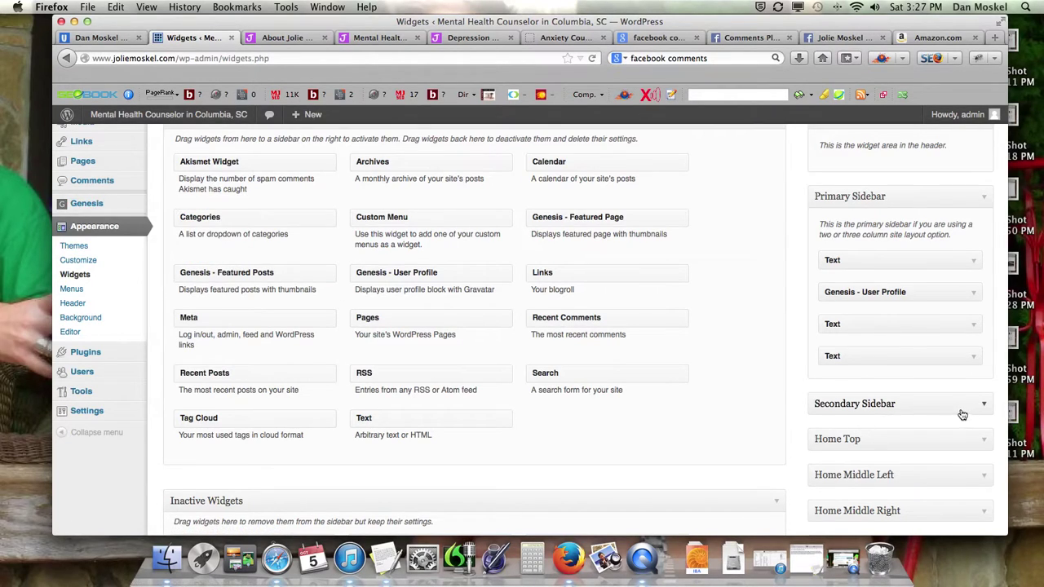
scroll(903, 410, "down", 3)
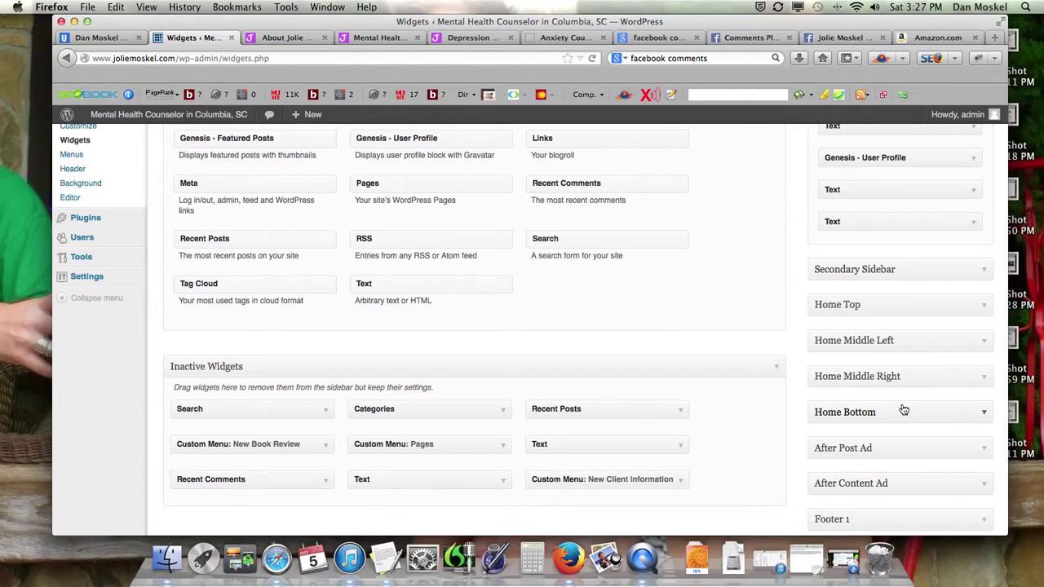
scroll(903, 408, "up", 4)
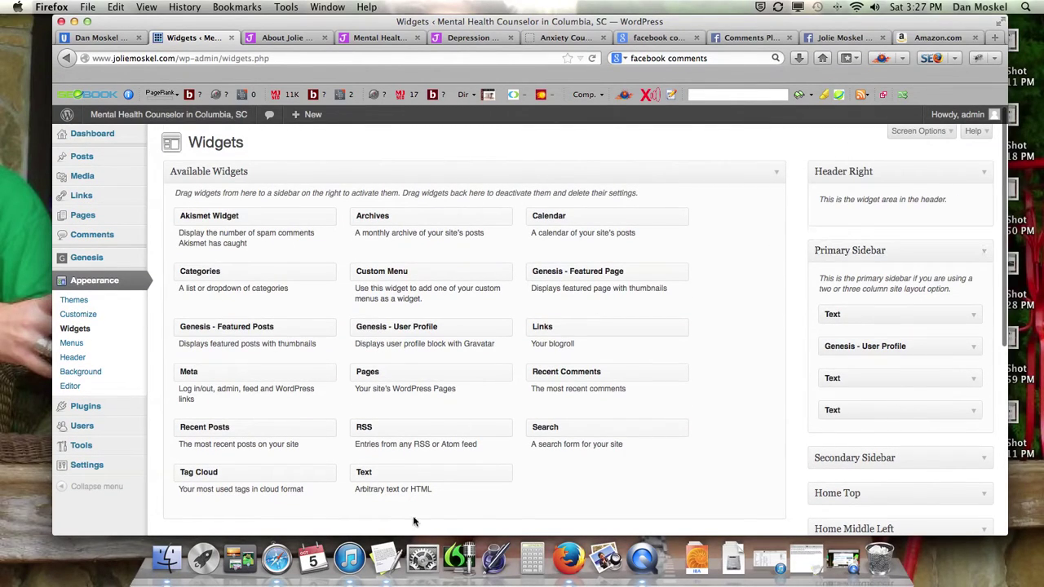
left_click_drag(464, 473, 565, 457)
left_click_drag(860, 276, 935, 212)
key("super+Tab")
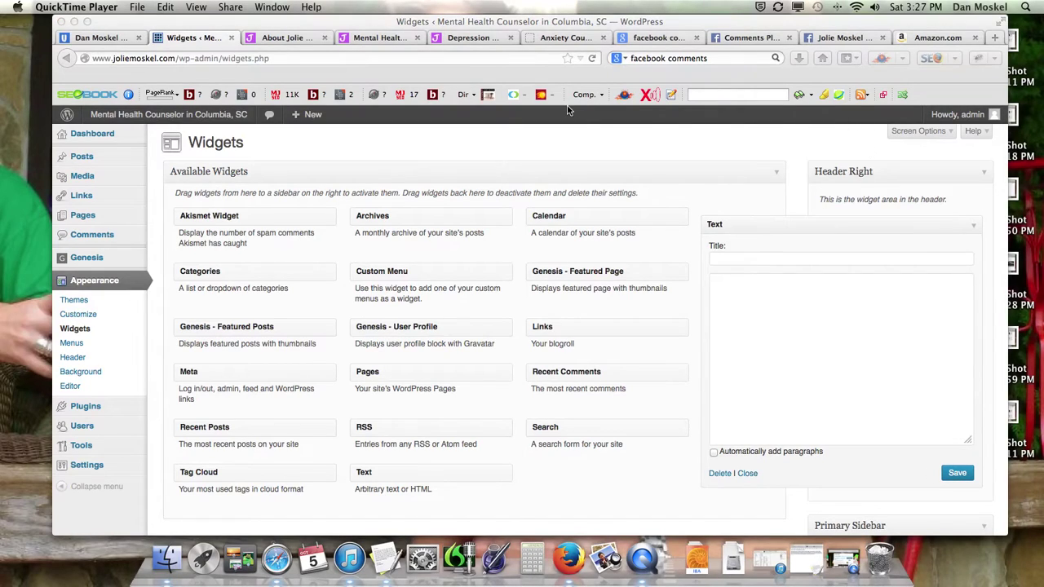
Paste the copied fb-comments div code into the Header Right Text widget, save it and collapse the widget.
left_click(827, 328)
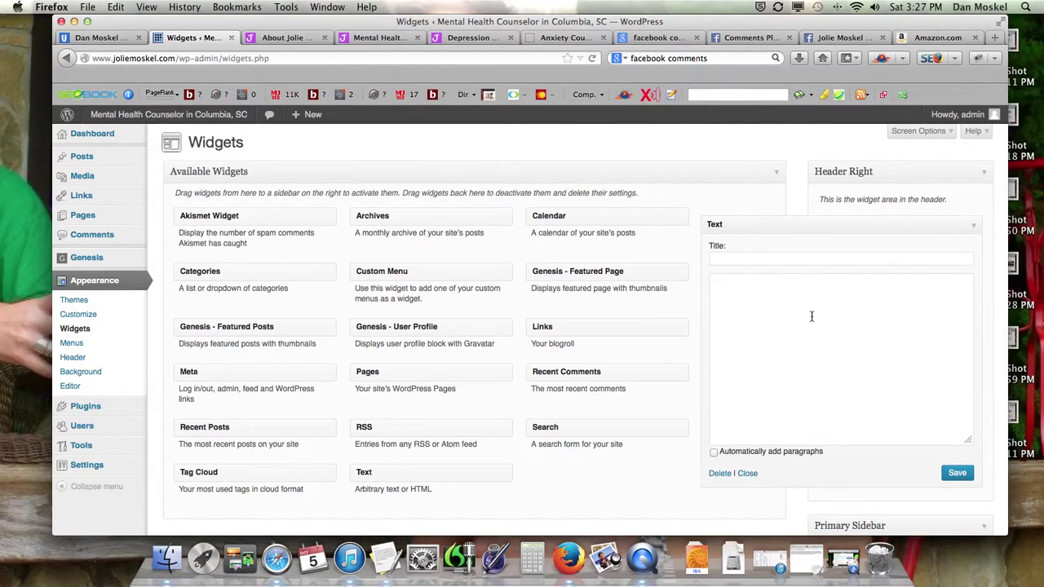
type("<div class=\"fb-comments\" data-href=\"http://www.joliemoskel.com/\" data-colorscheme=\"The color scheme used in the plugin\" data-width=\"The pixel width of the plugin\"></div>")
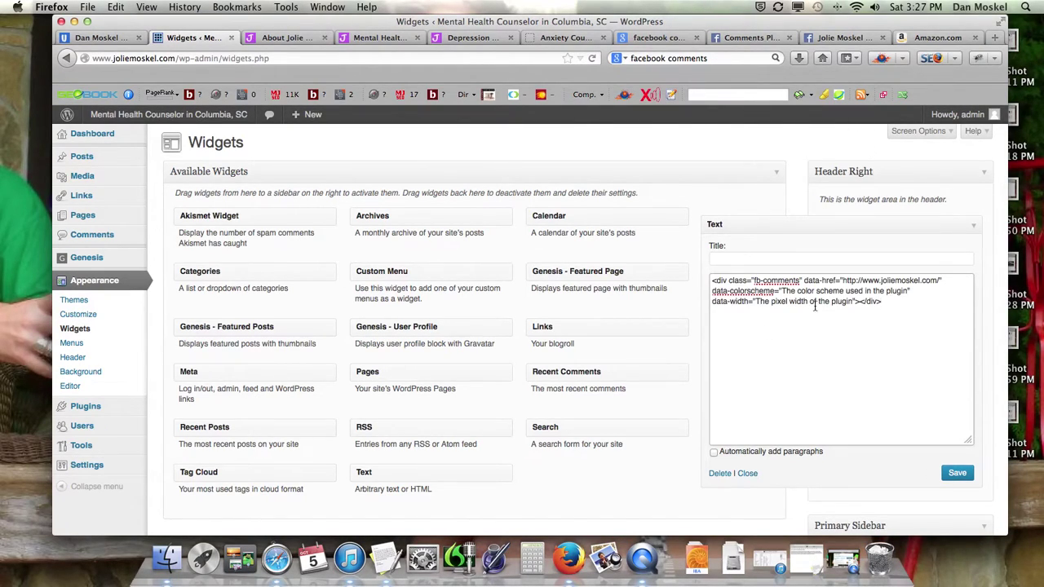
left_click(964, 480)
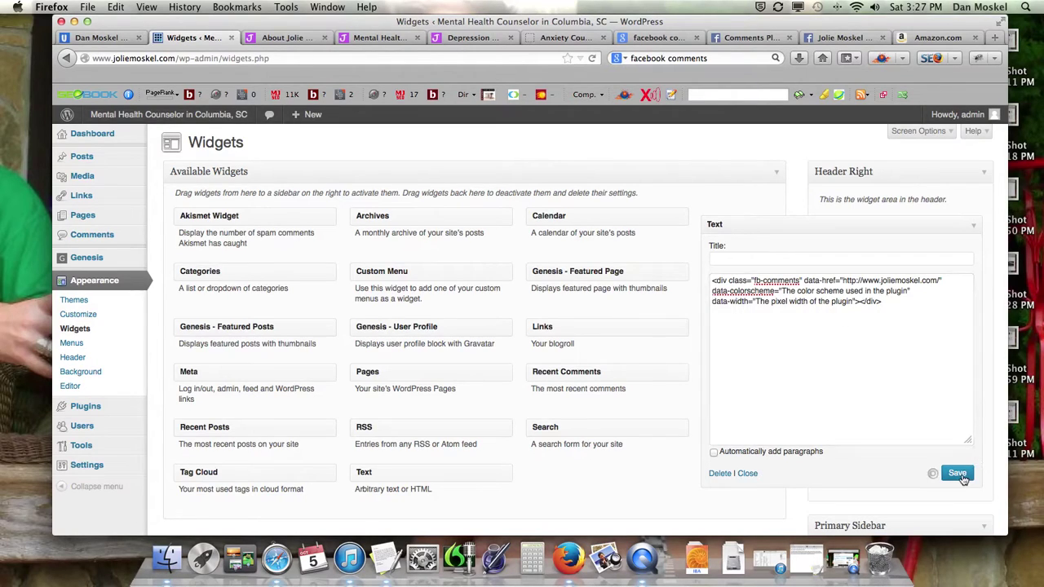
left_click(975, 226)
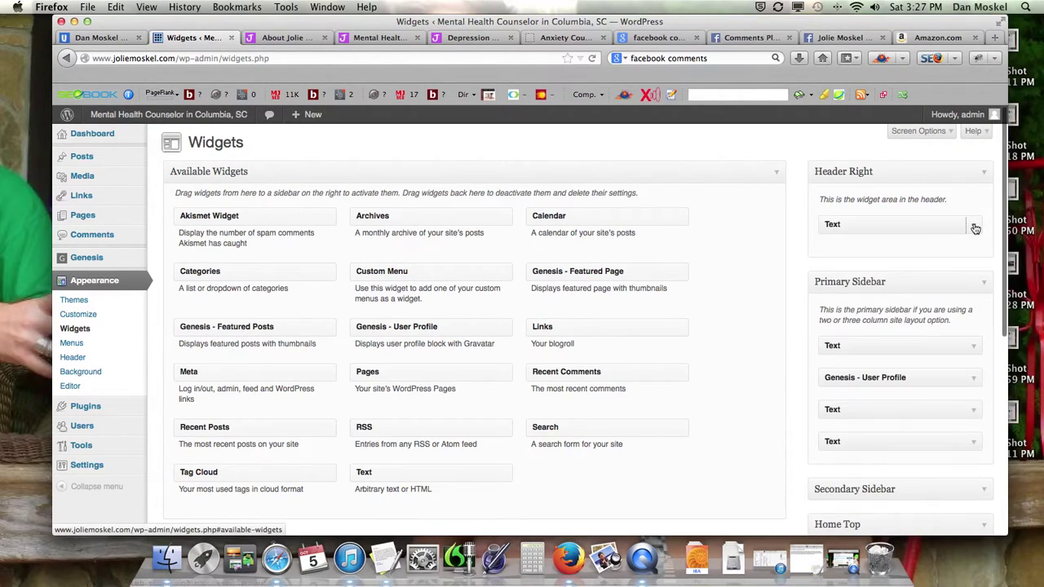
Reload the live home page and check the header for the Facebook comment box.
left_click(368, 39)
left_click(595, 59)
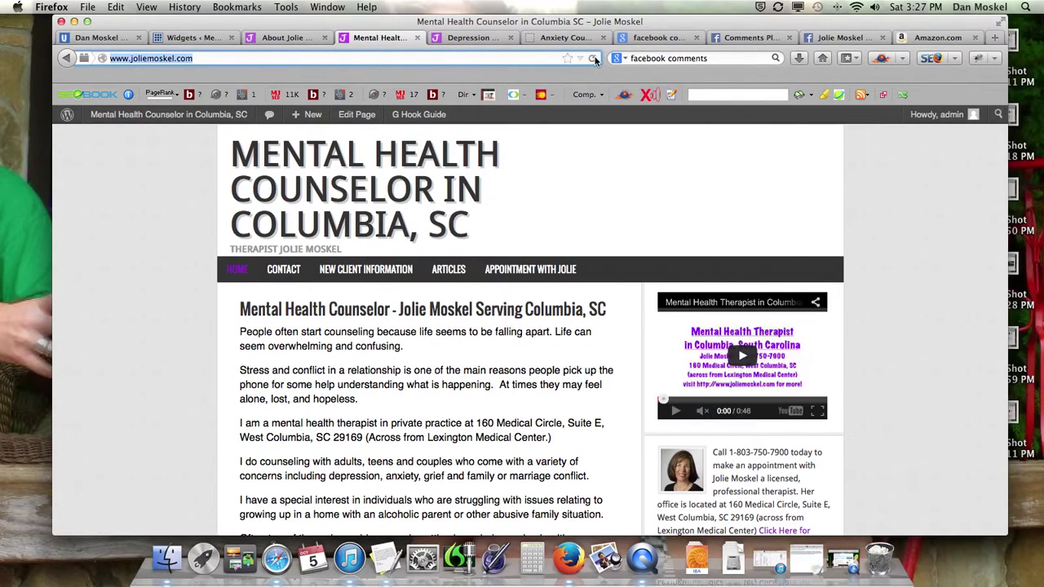
key("super+Tab")
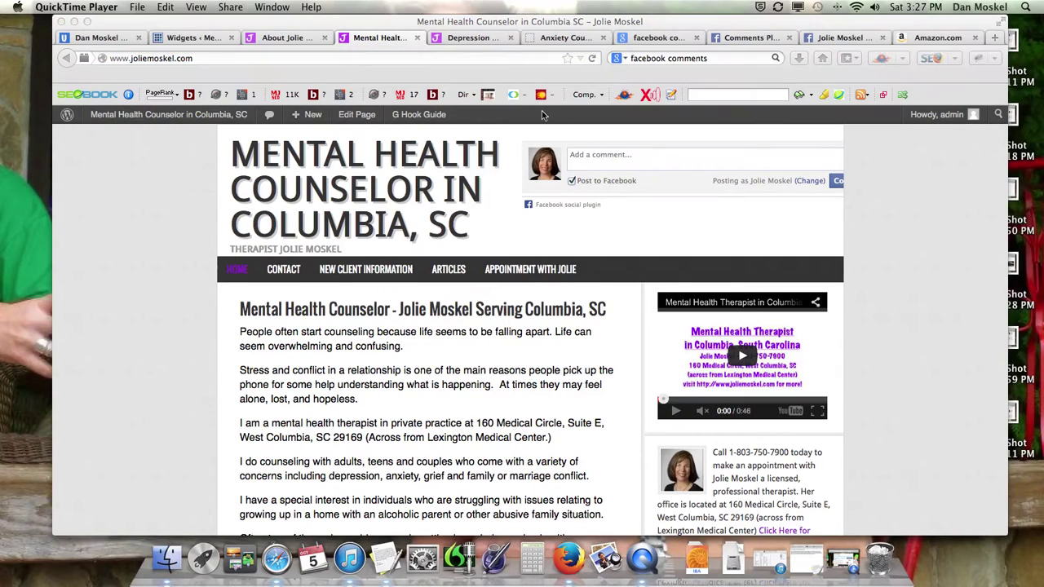
left_click(640, 159)
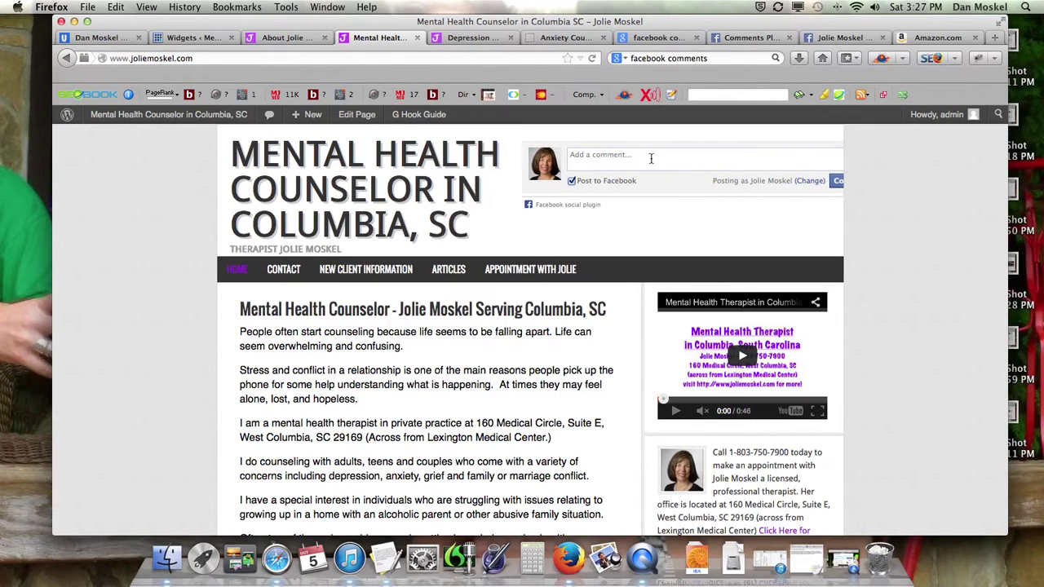
Delete the Text widget from the Header Right area and look over the remaining widget areas.
left_click(195, 38)
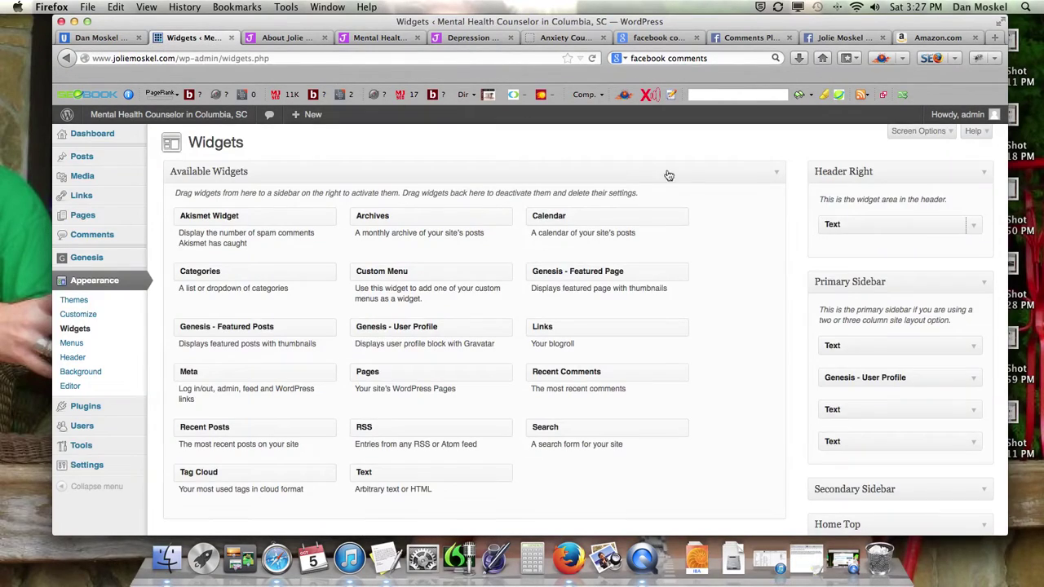
left_click(975, 227)
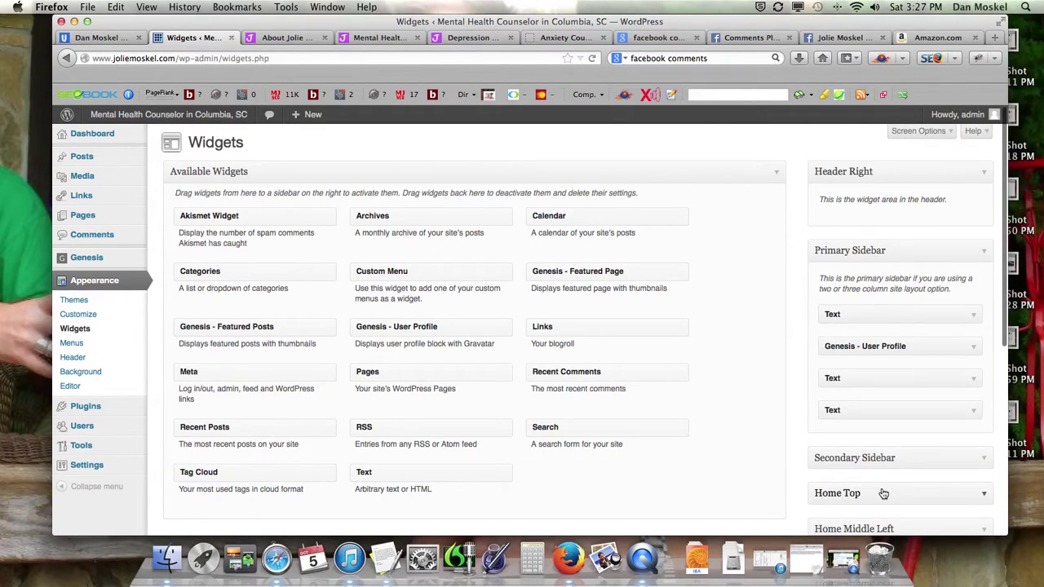
scroll(883, 494, "down", 5)
scroll(506, 432, "up", 5)
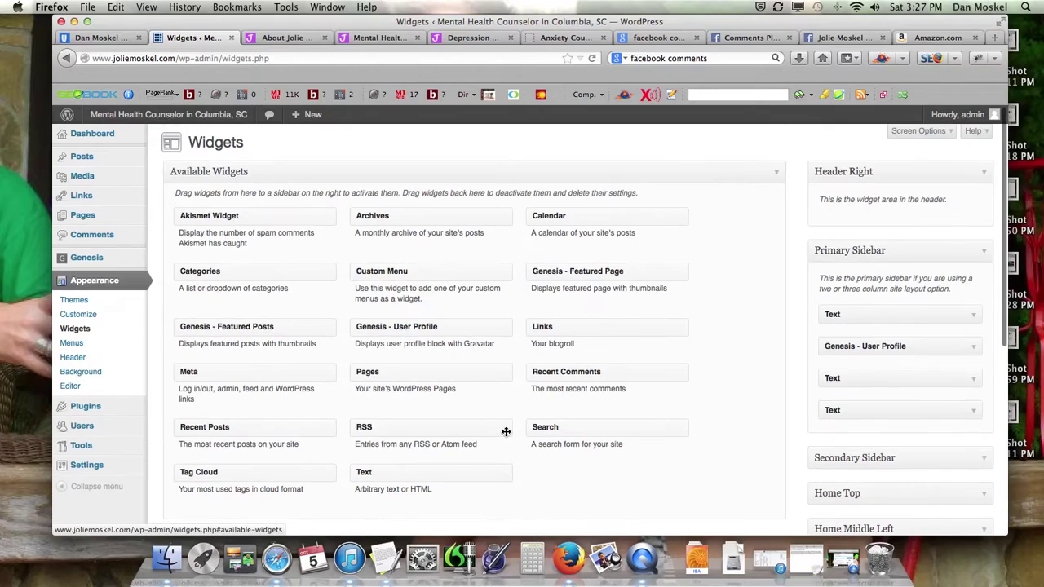
Open the Genesis Simple Hooks settings and find the genesis_after_loop hook under Loop Hooks.
mouse_move(99, 261)
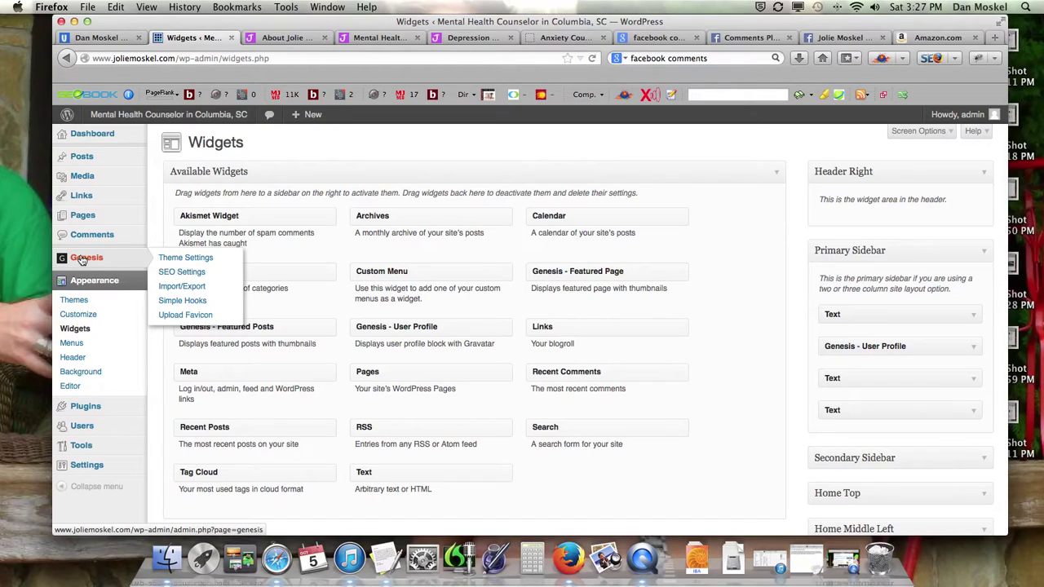
left_click(187, 303)
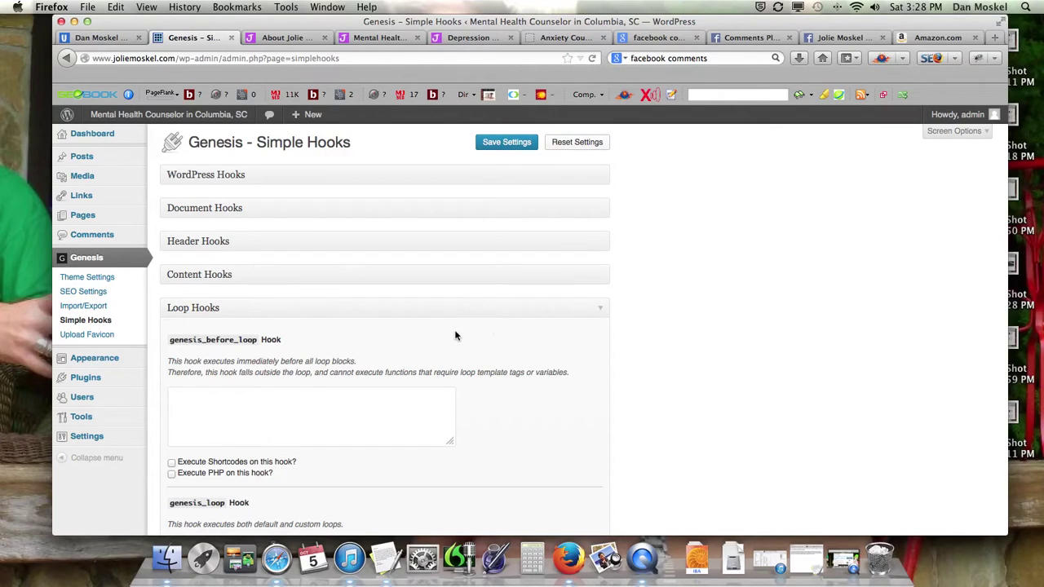
scroll(462, 331, "down", 4)
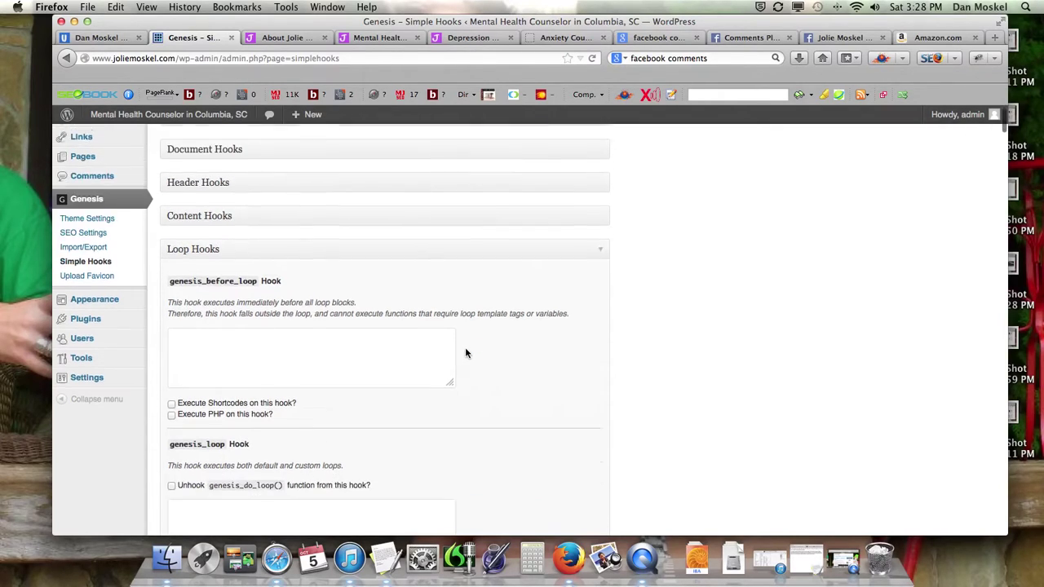
scroll(464, 354, "down", 4)
scroll(461, 354, "down", 2)
Paste the copied fb-comments div code into the genesis_after_loop hook.
left_click(363, 365)
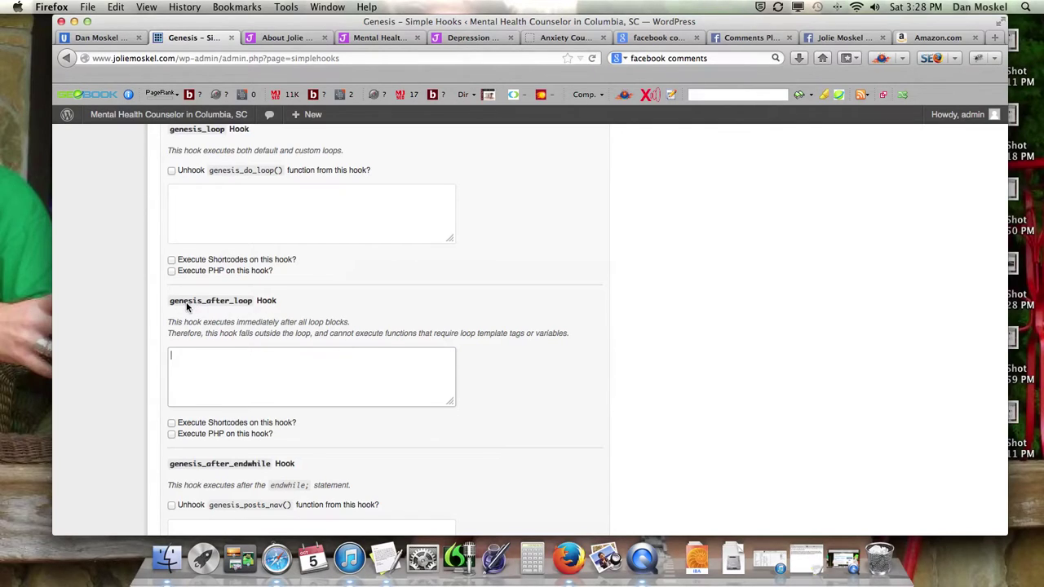
left_click_drag(167, 301, 253, 307)
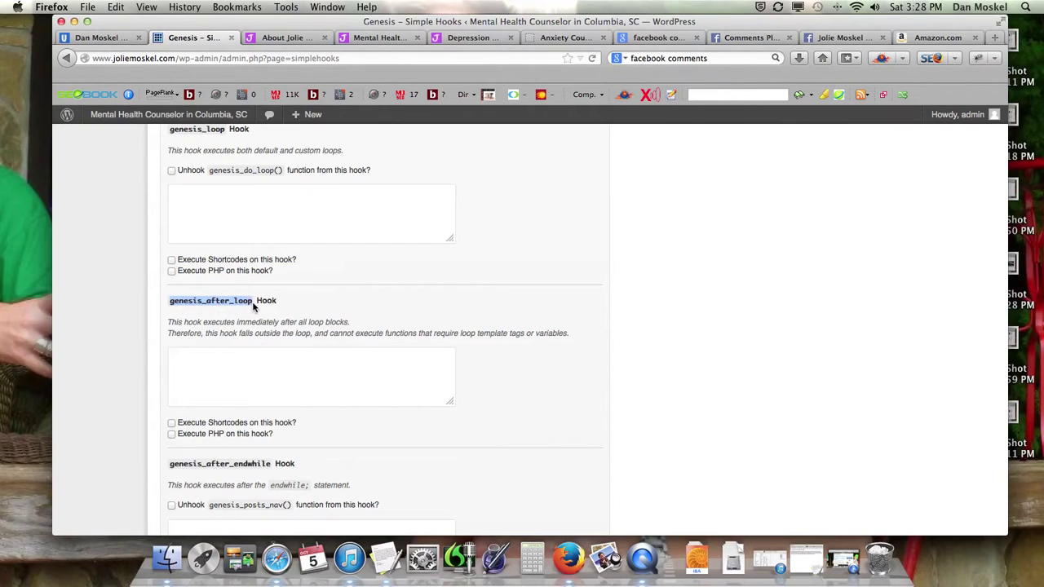
left_click(190, 365)
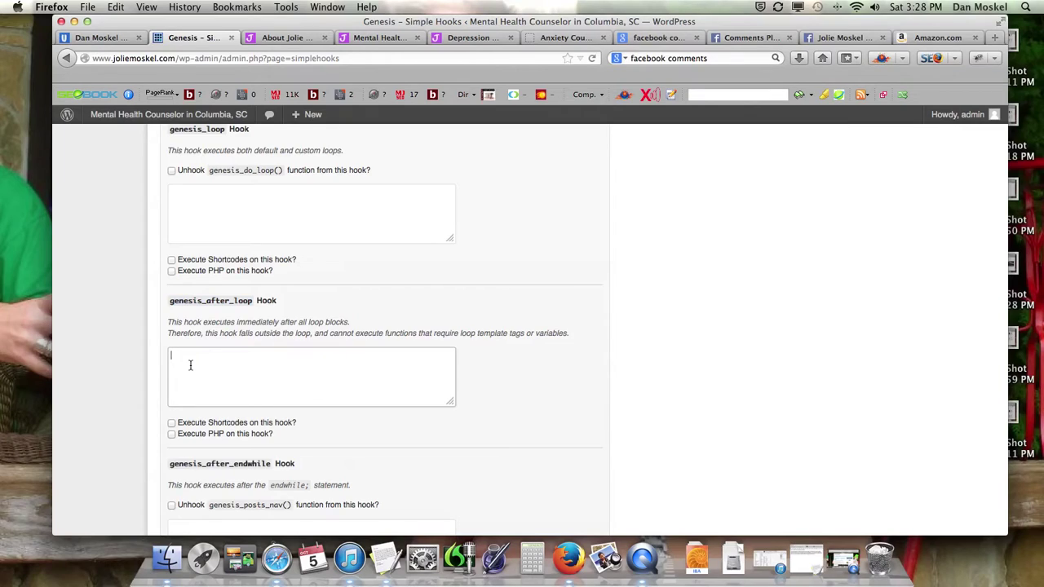
type("<div class=\"fb-comments\" data-href=\"http://www.joliemoskel.com/\" data-colorscheme=\"The color scheme used in the plugin\" data-width=\"The pixel width of the plugin\"></div>")
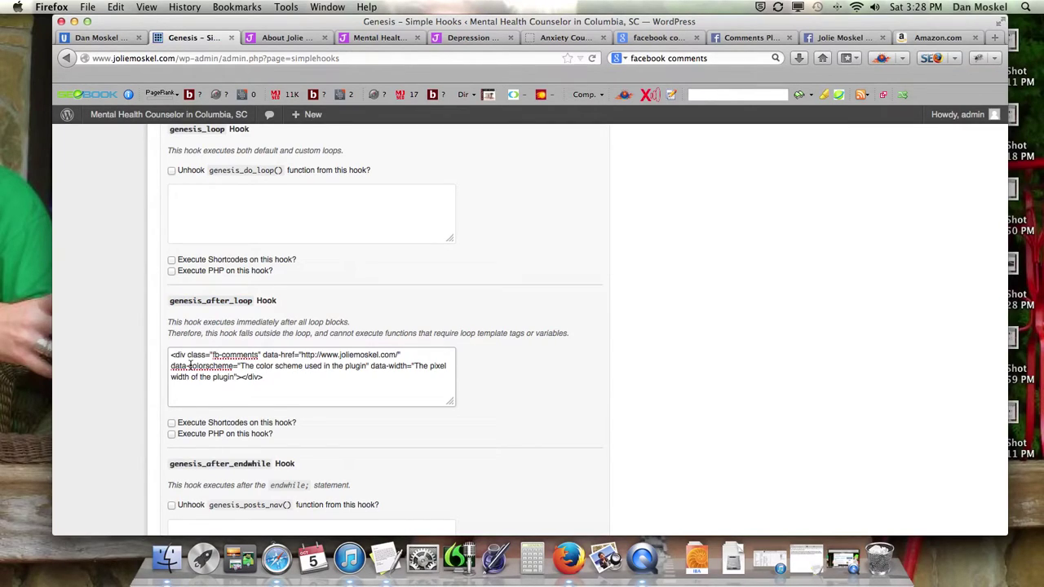
Compare the SDK script and the fb-comments div in the Facebook Comments plugin code with the code in the genesis_after_loop hook.
scroll(326, 343, "down", 2)
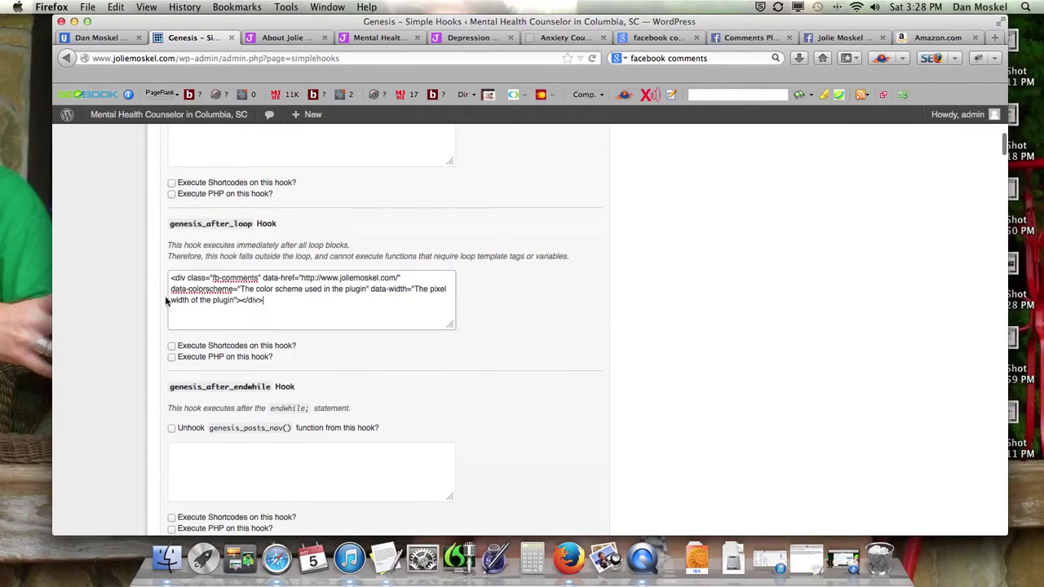
left_click(738, 38)
left_click(397, 290)
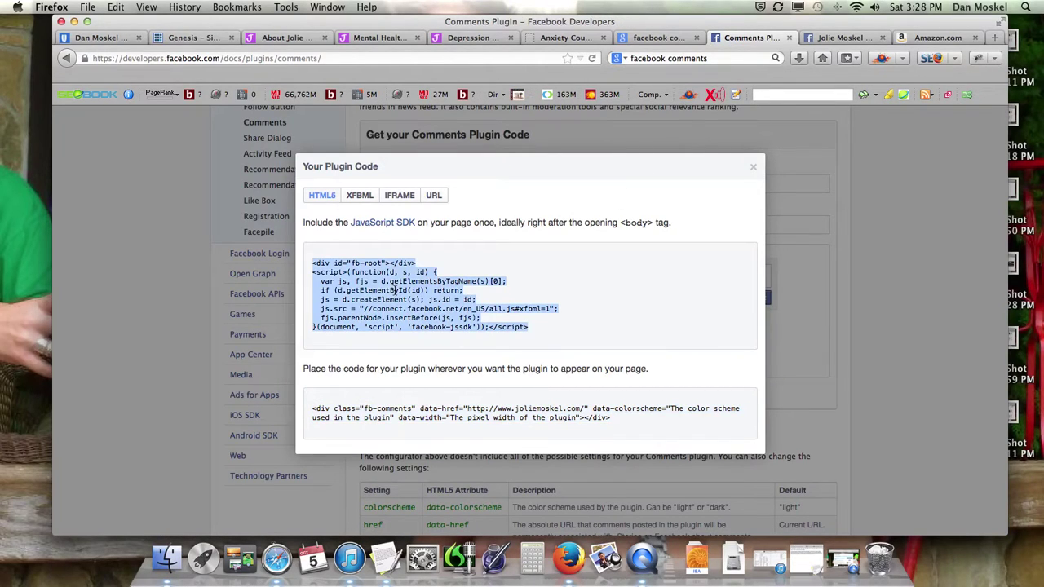
left_click(490, 410)
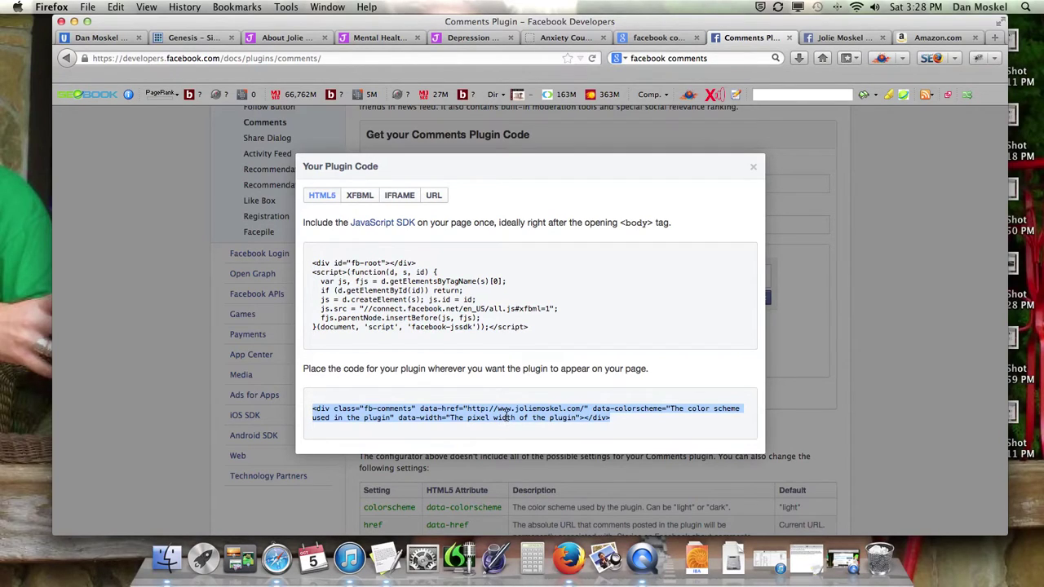
left_click(206, 37)
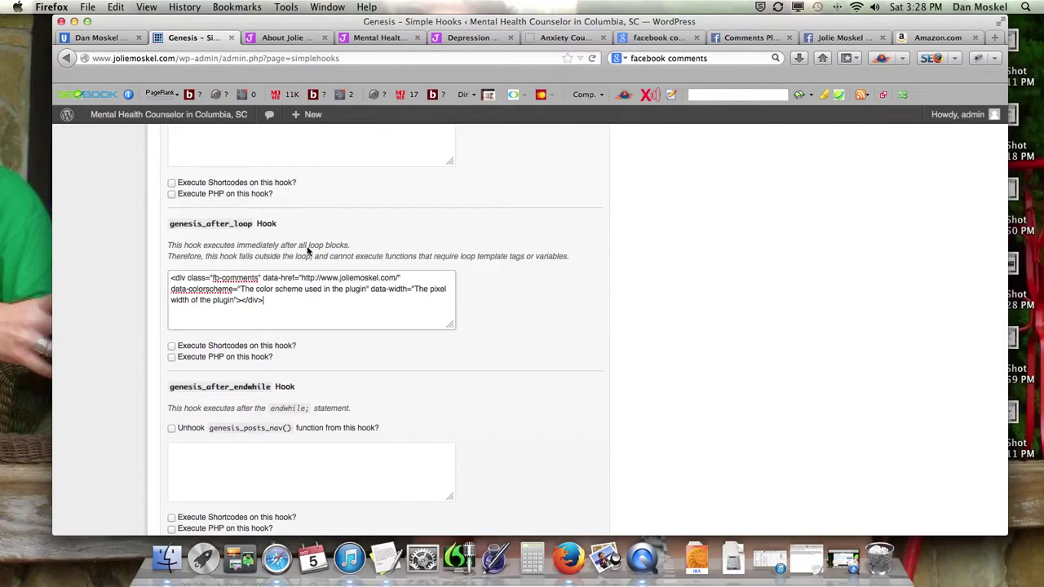
Save the Genesis Simple Hooks settings with the comments code in the genesis_after_loop hook.
scroll(587, 349, "down", 15)
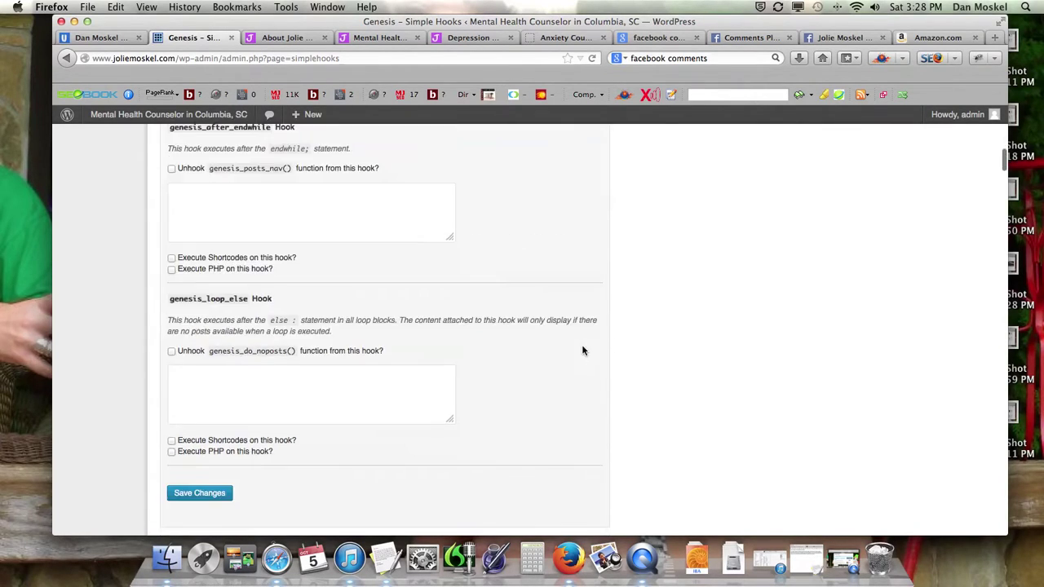
scroll(574, 349, "down", 15)
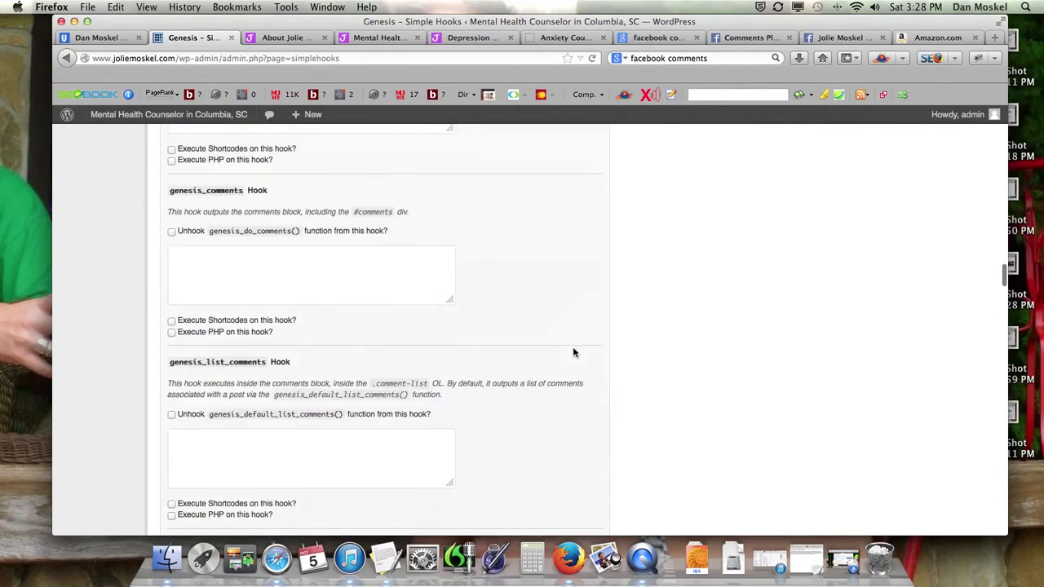
scroll(573, 351, "down", 10)
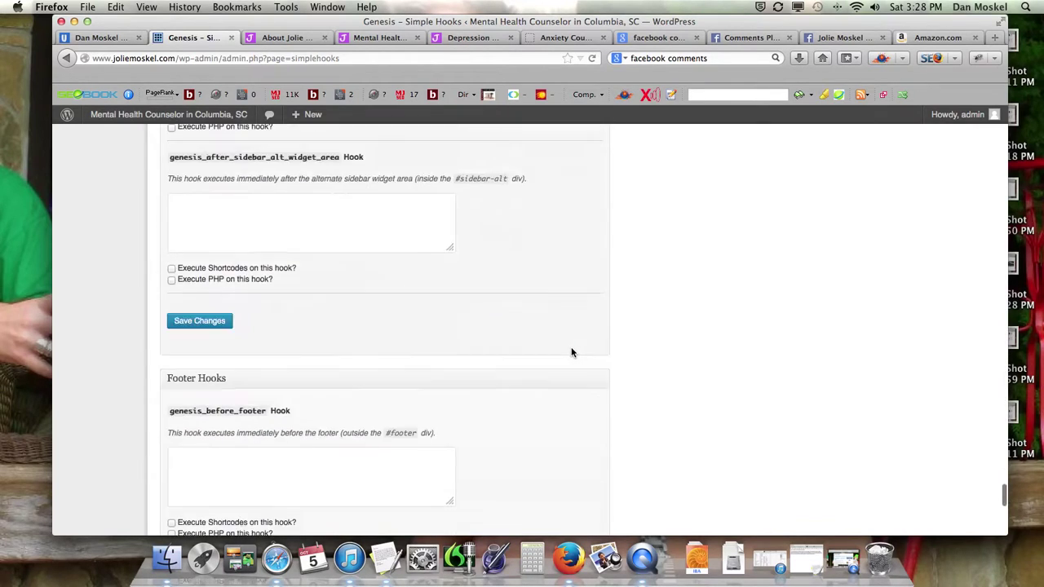
left_click(511, 473)
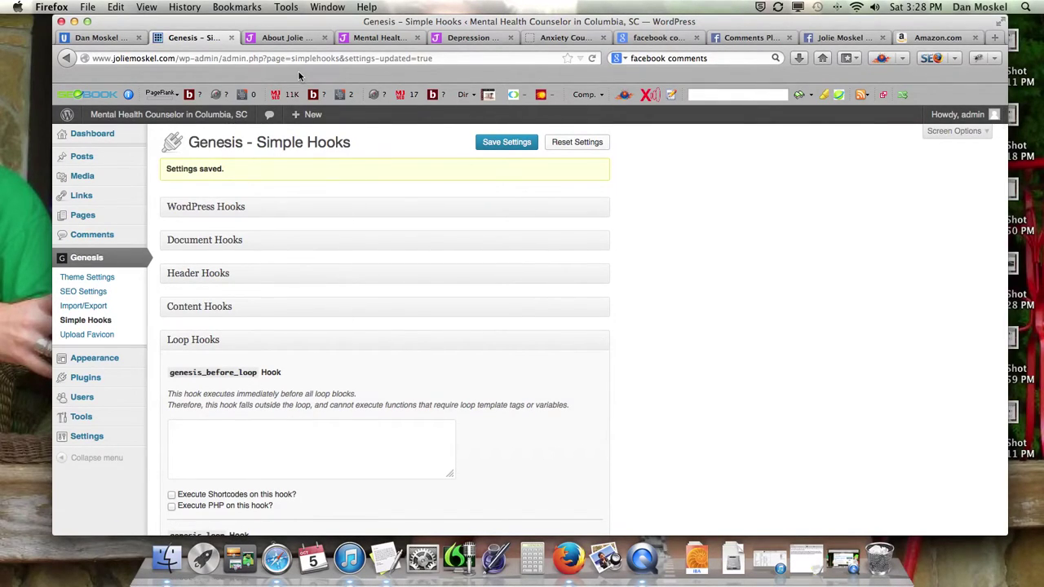
Reload the live About page and check below the post for the Facebook comment box.
left_click(305, 34)
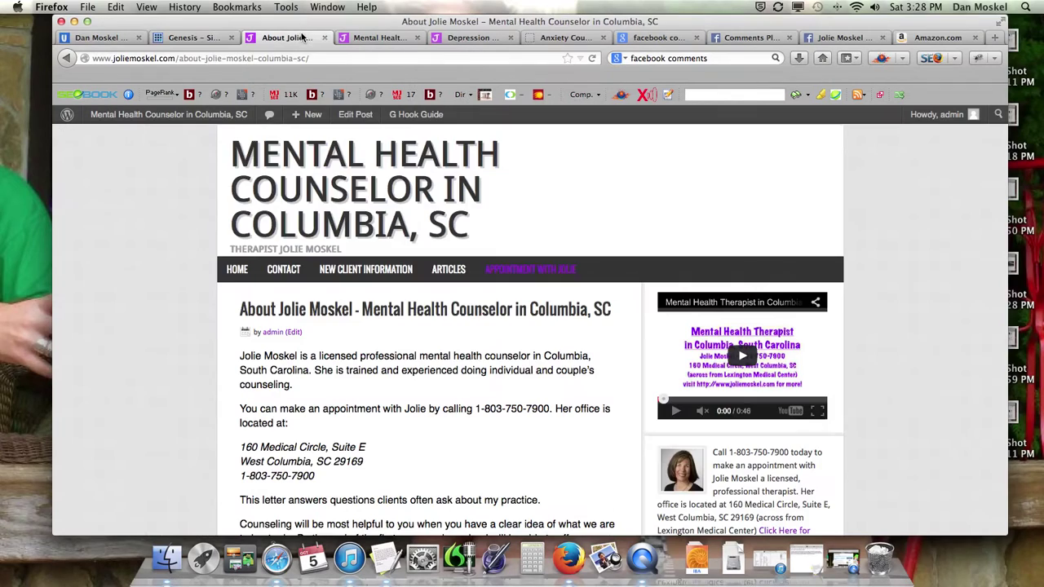
left_click(593, 57)
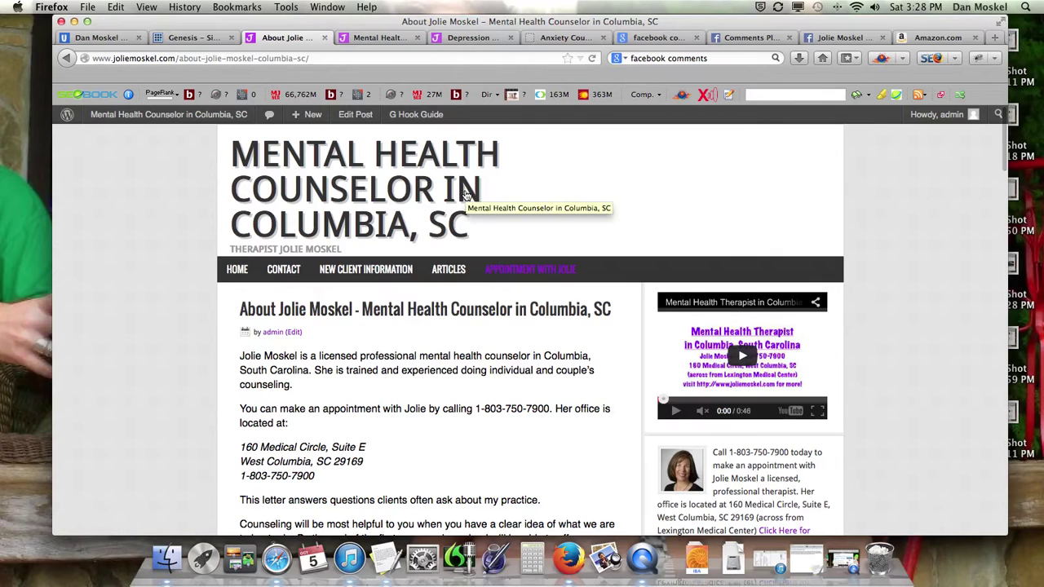
scroll(462, 189, "down", 15)
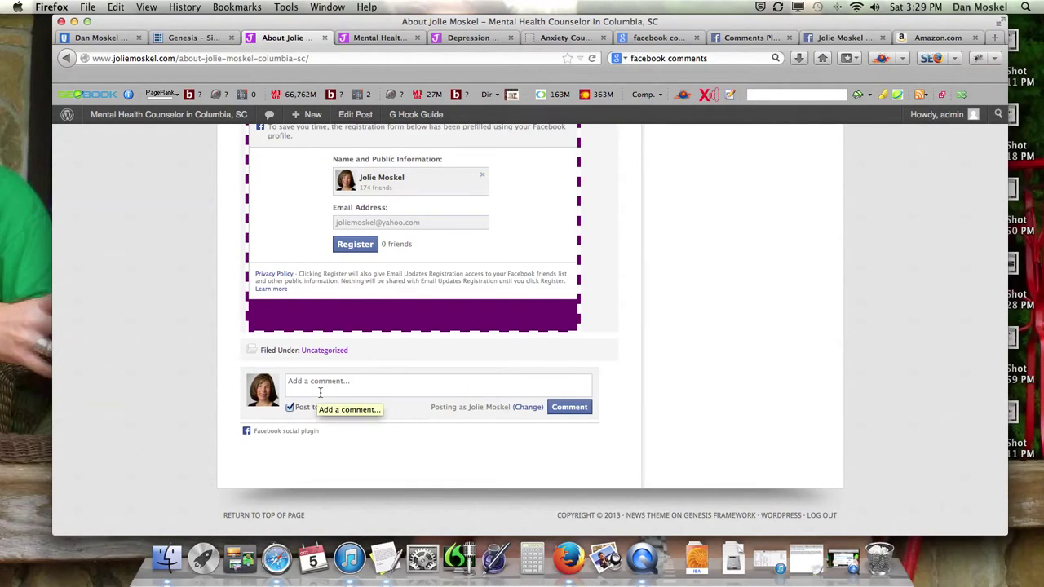
Switch to Safari, reload the About page, and enter "jfksdjkfjsd jkaksjf dsjflksdjkfjksdjflksdjlfk" in the Facebook comment box without posting it.
left_click(74, 21)
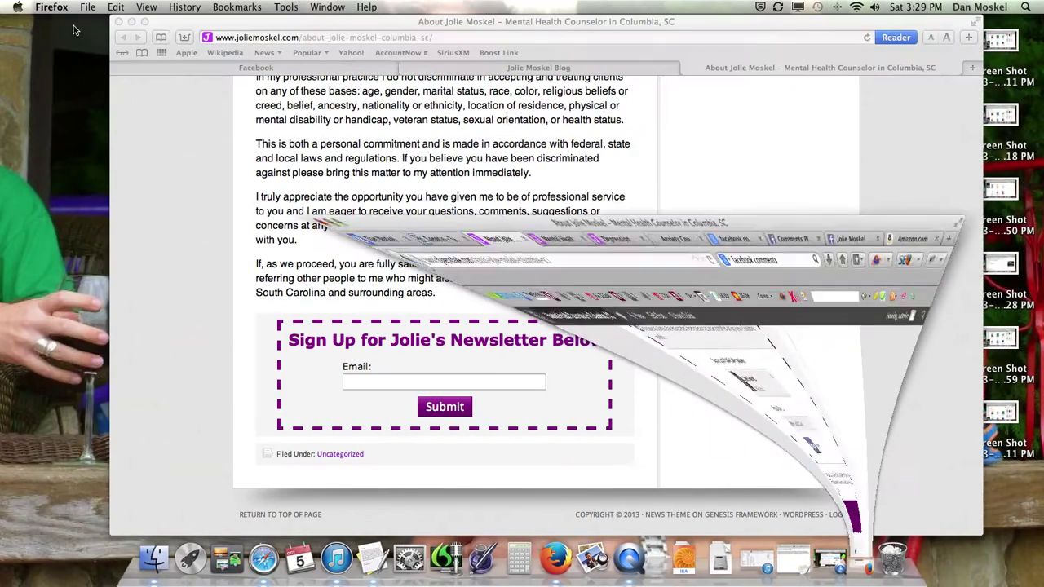
left_click(867, 38)
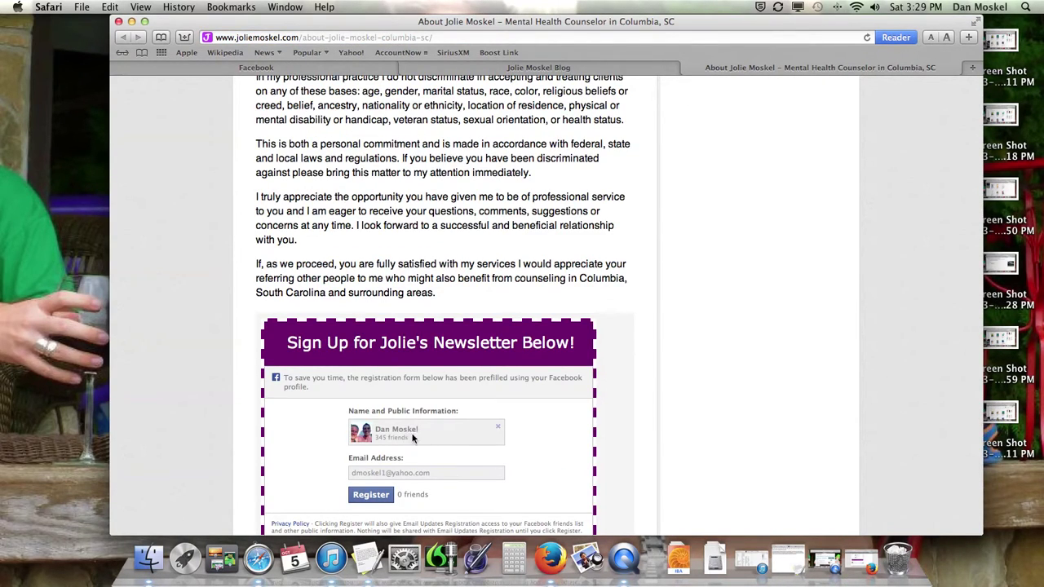
scroll(453, 277, "down", 5)
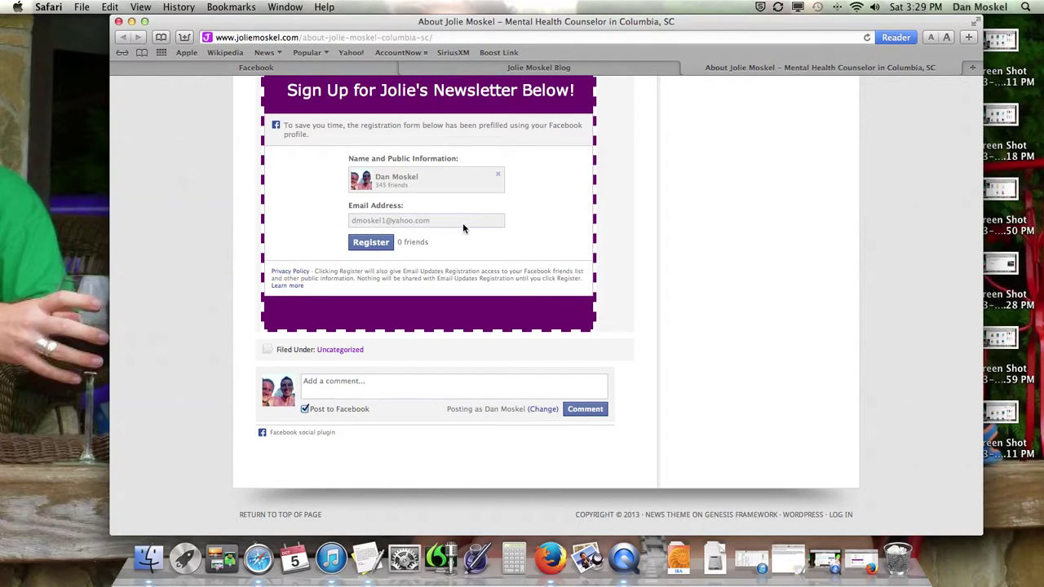
left_click(335, 390)
type("jfksdjkfisd jkaksjf dsjflksdjkfjksdjflksdjlfk")
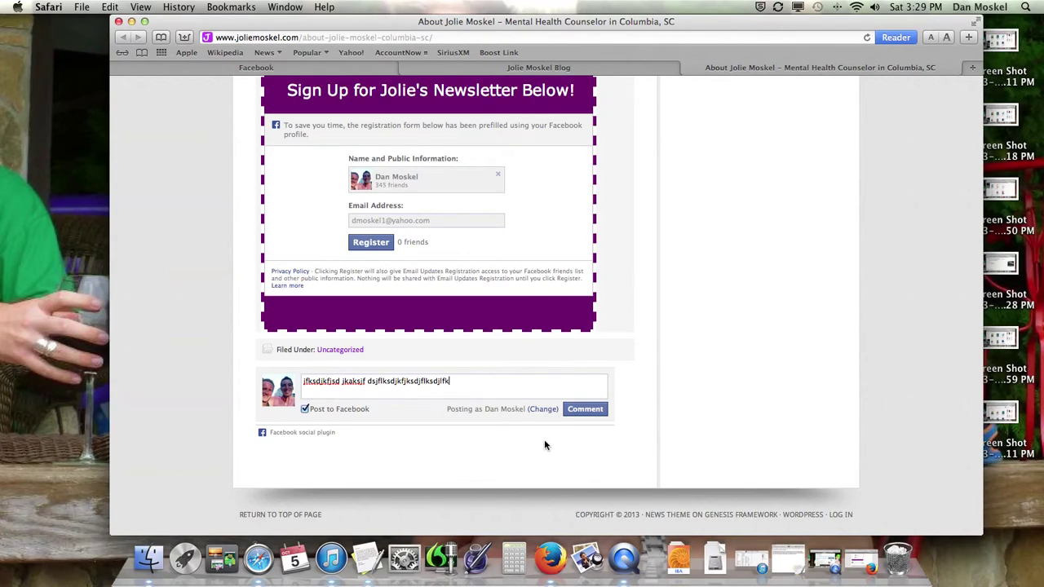
Switch back to Firefox and review the SEO Training – Live Google+ Event post, highlighting its date and time.
left_click(861, 559)
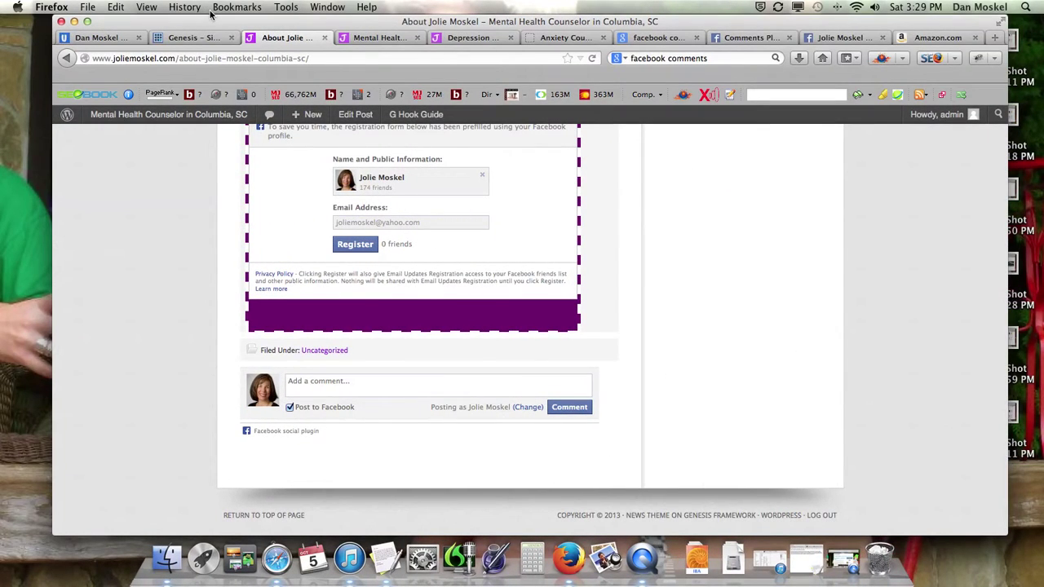
left_click(98, 38)
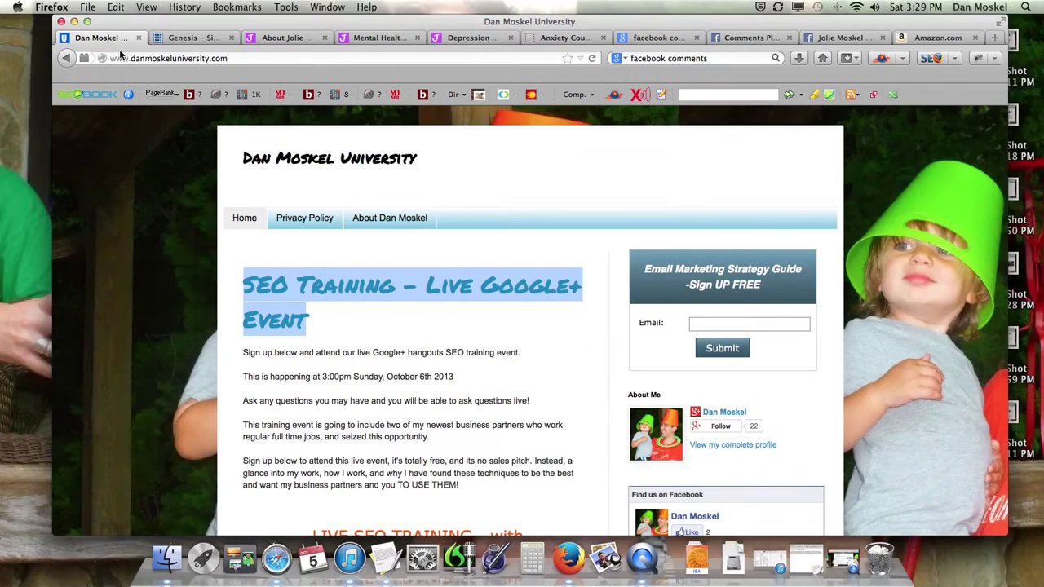
left_click(415, 341)
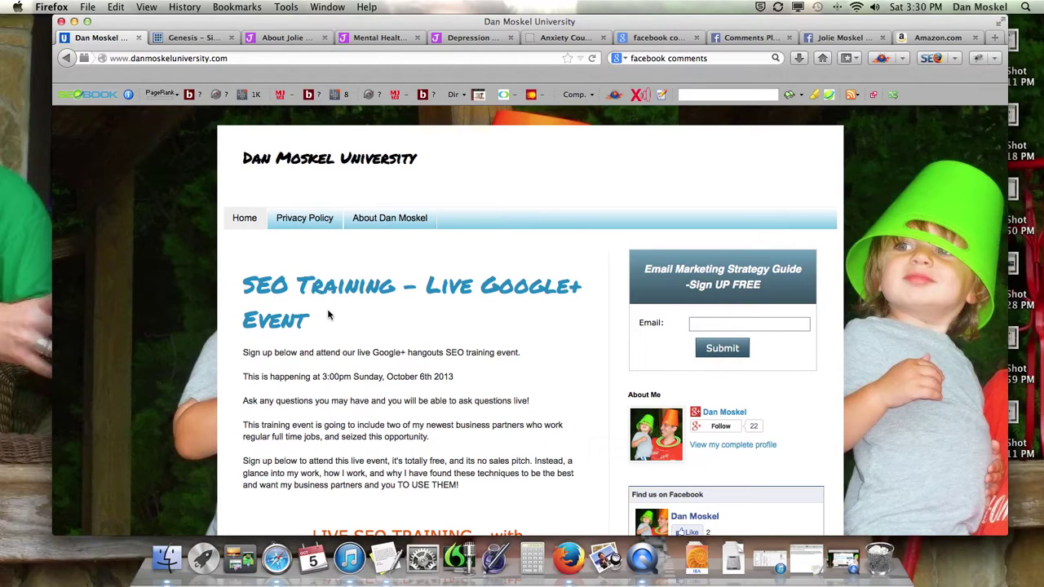
scroll(361, 341, "down", 5)
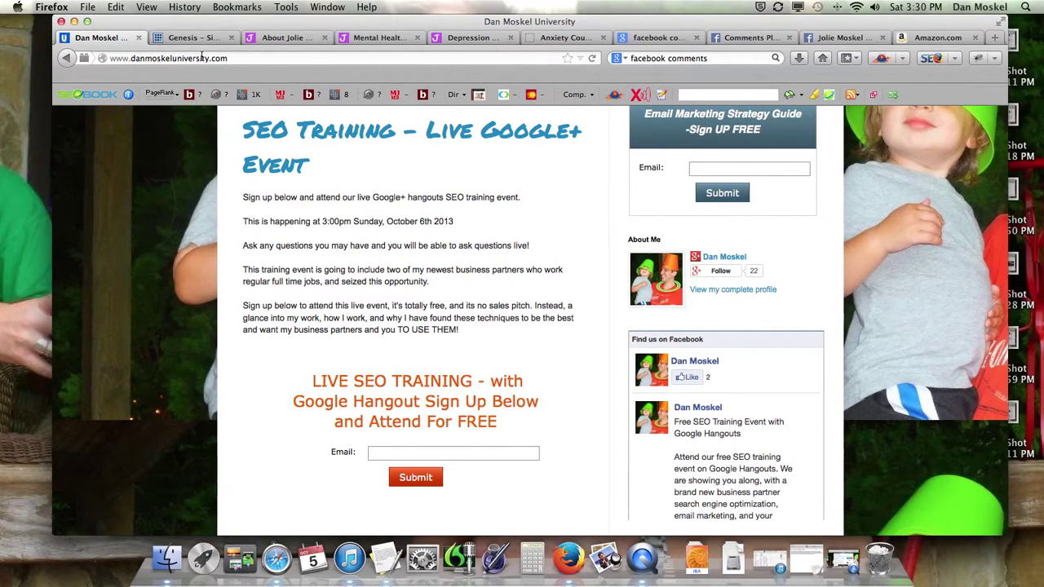
left_click_drag(270, 221, 375, 221)
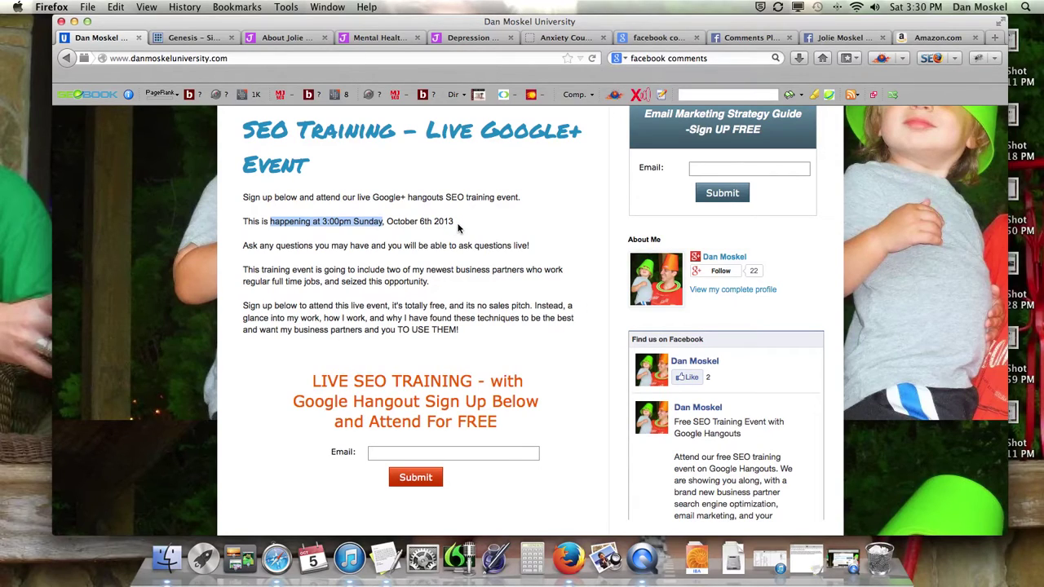
left_click(459, 227)
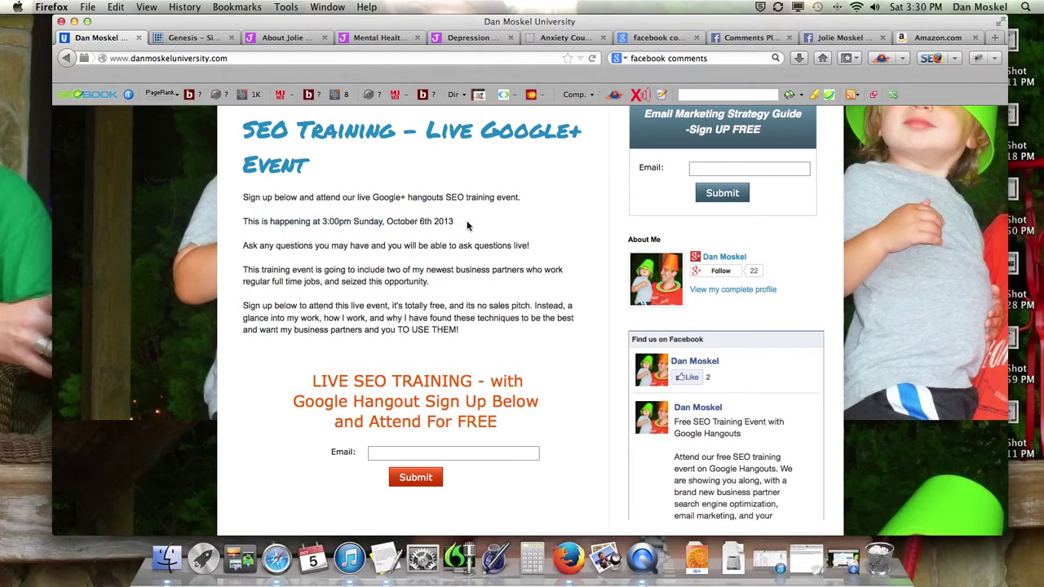
left_click_drag(455, 222, 270, 221)
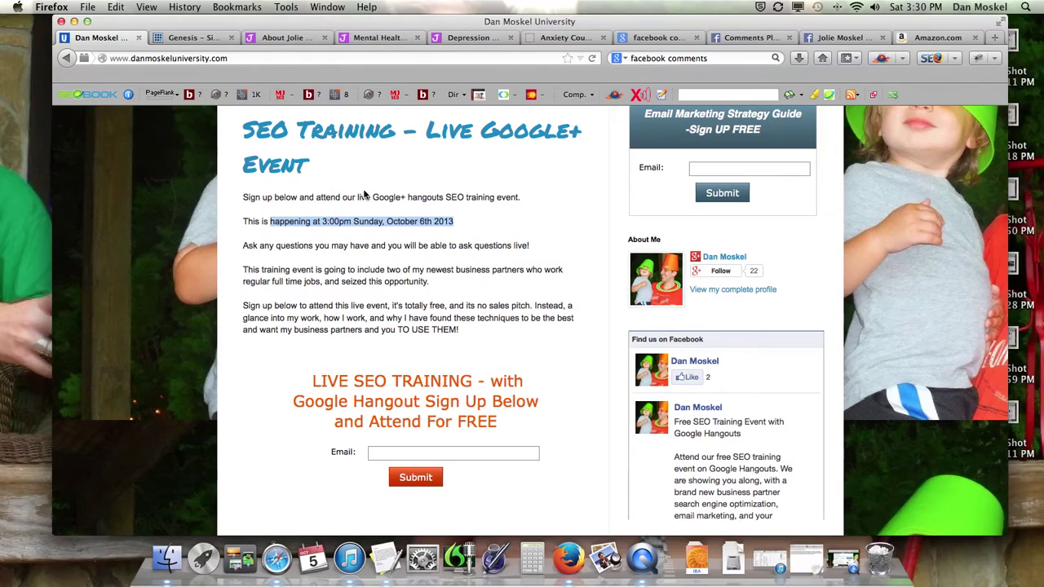
left_click(298, 234)
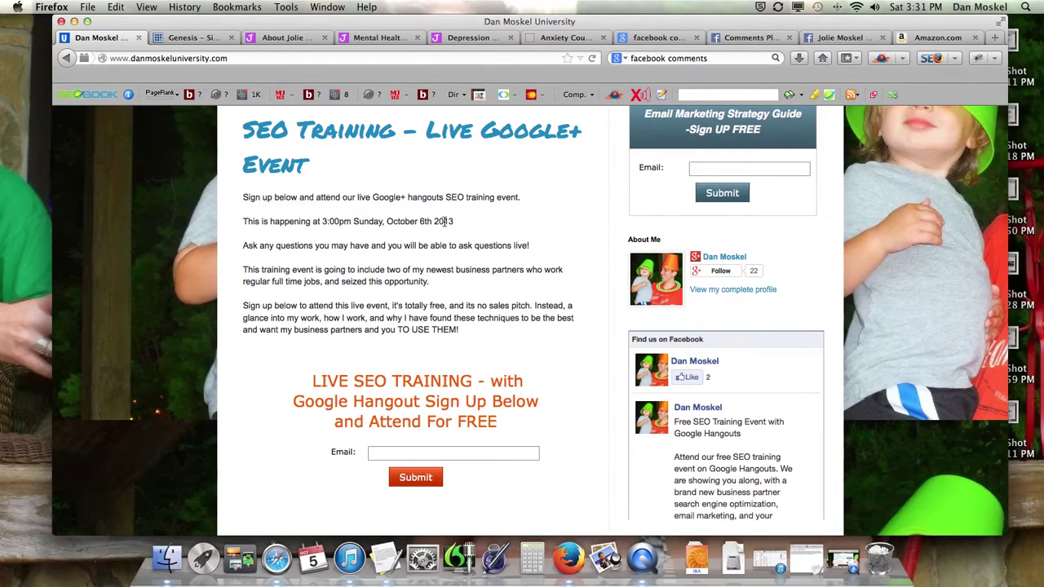
View the comment box on the live About page and the author's book listings on Amazon.
left_click(277, 38)
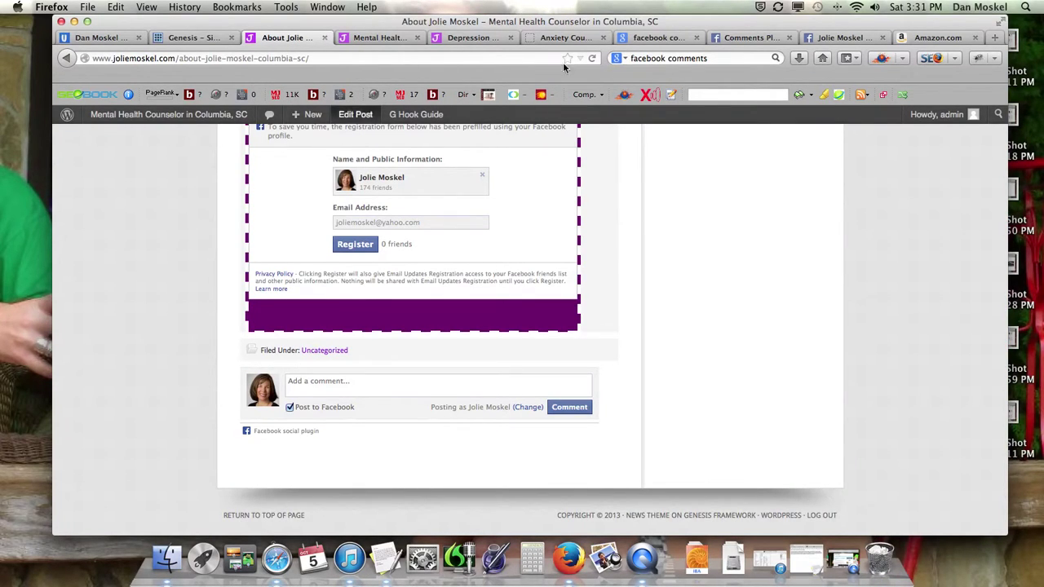
left_click(938, 37)
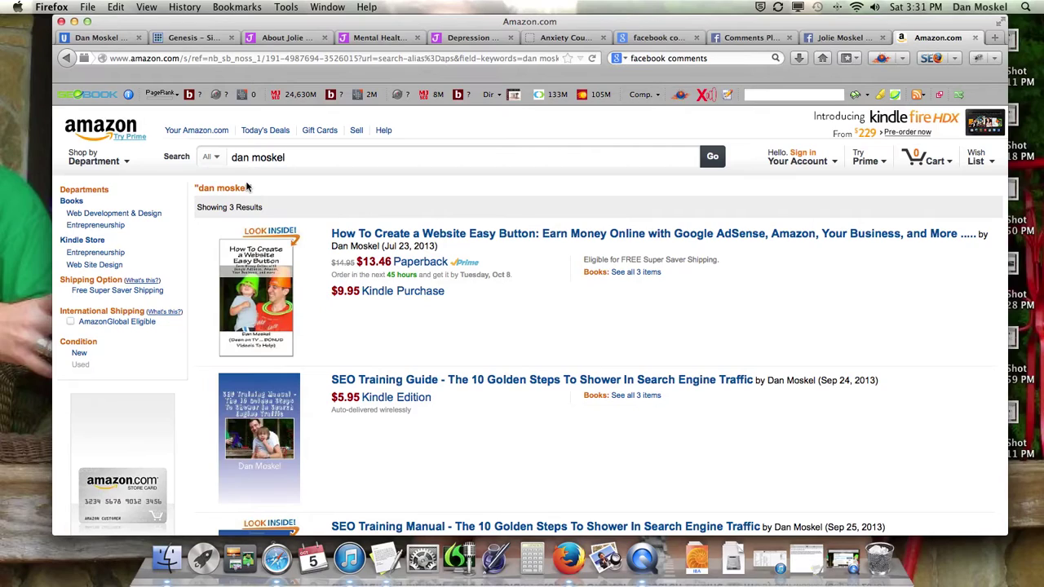
key("super+ctrl+Escape")
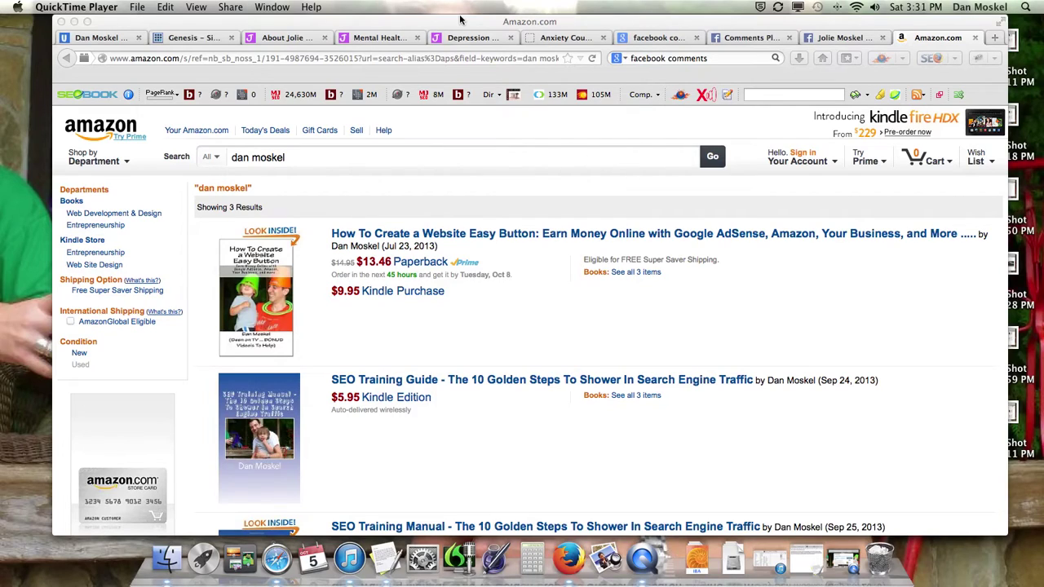
Return to the SEO Training – Live Google+ Event post and highlight its title.
left_click(120, 39)
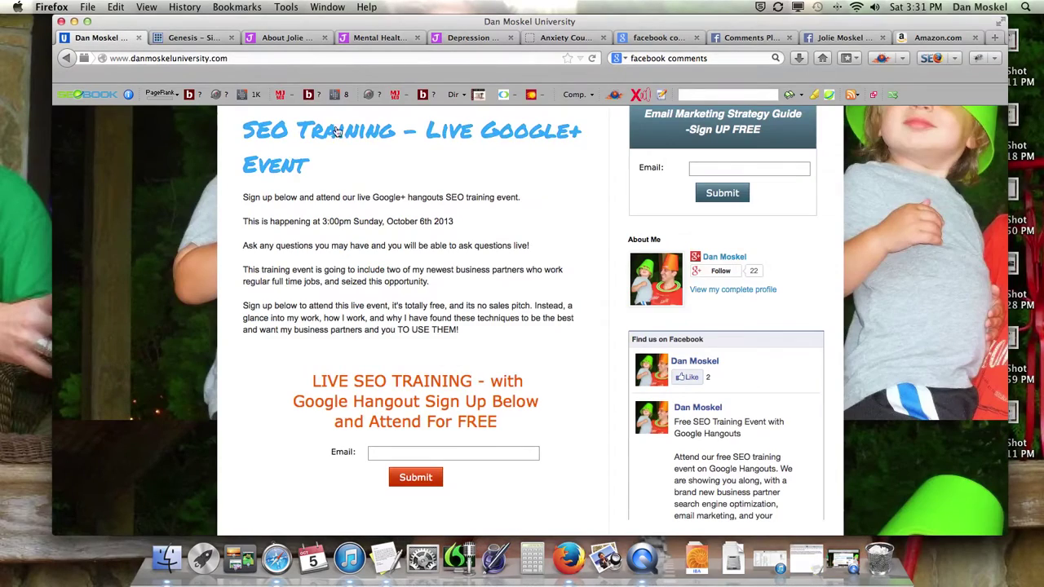
scroll(779, 225, "up", 3)
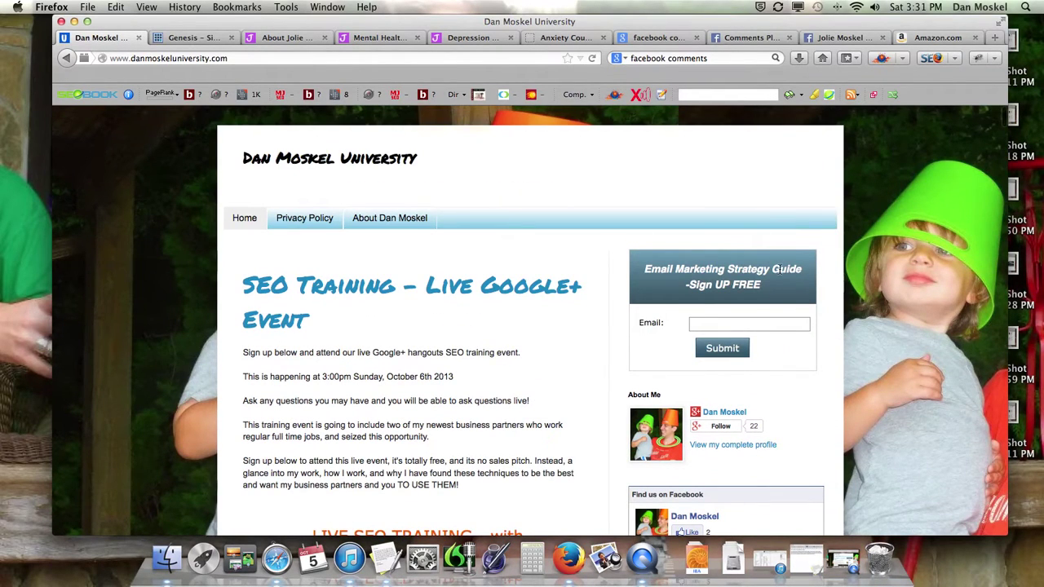
scroll(383, 326, "down", 3)
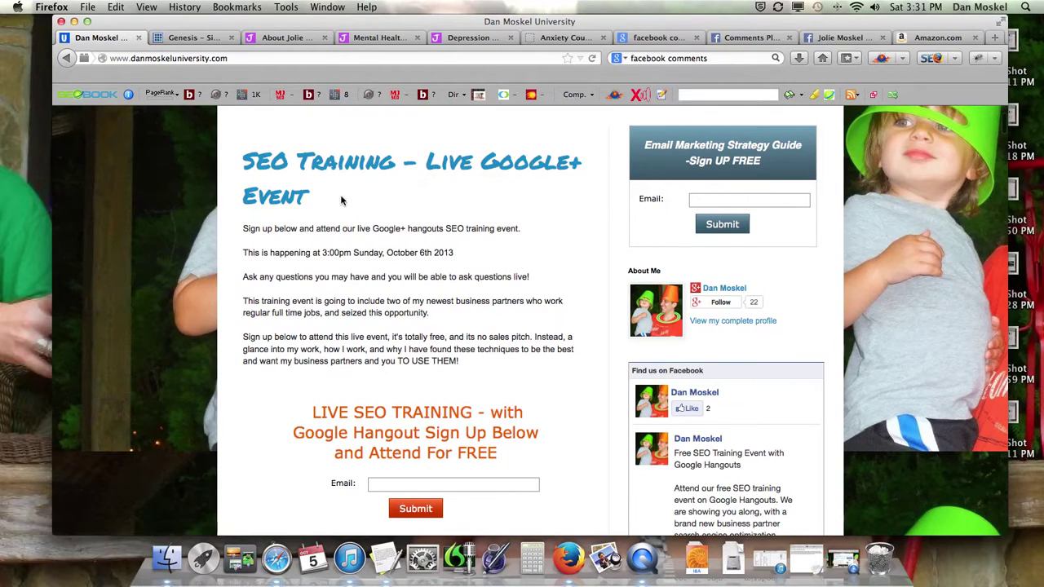
left_click_drag(317, 197, 241, 169)
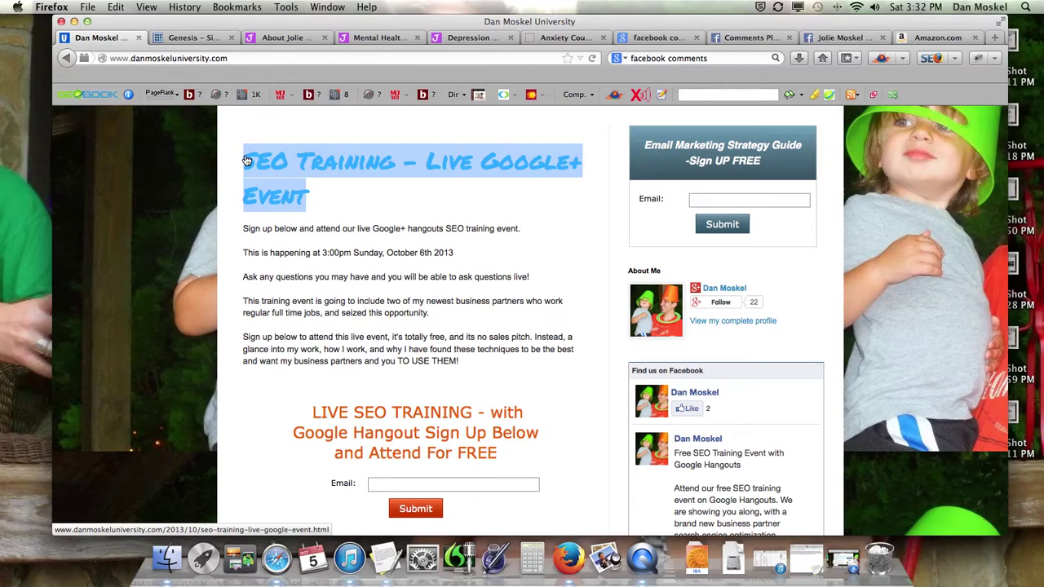
Reload the live home page, check its header and the area below the content for the comment box, and return to the training event post.
left_click(374, 38)
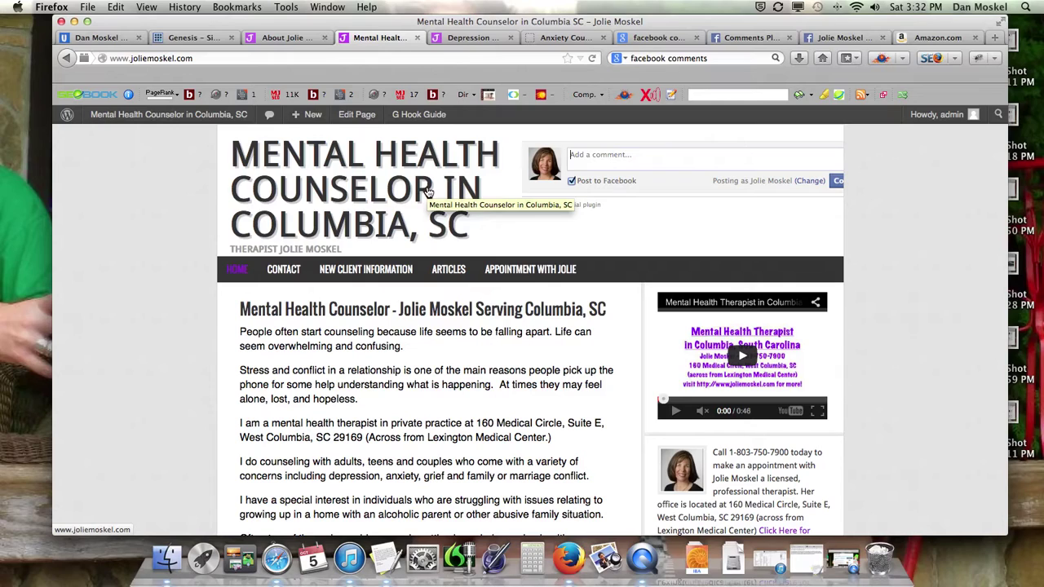
left_click(593, 59)
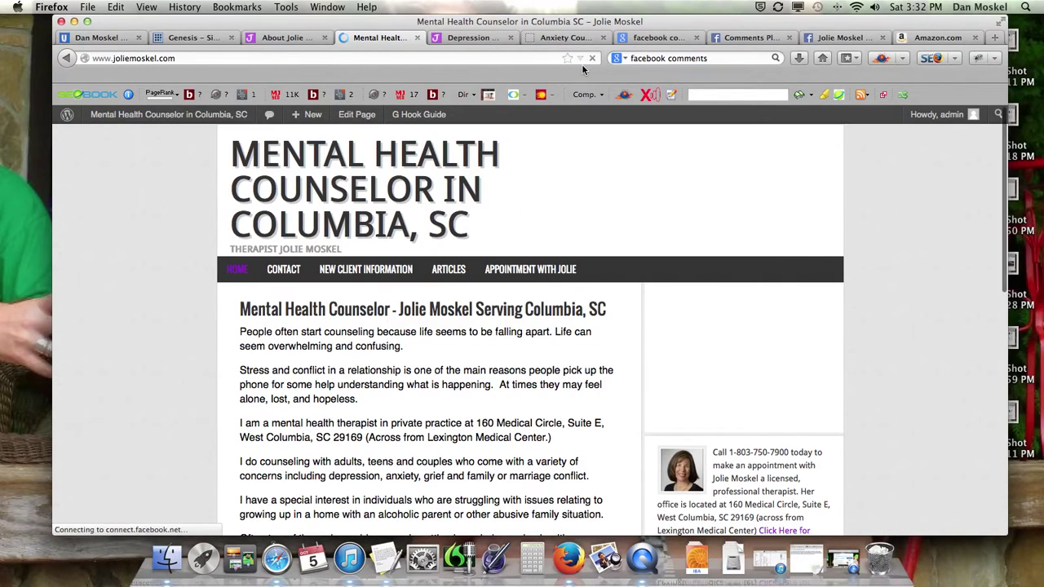
scroll(446, 219, "down", 15)
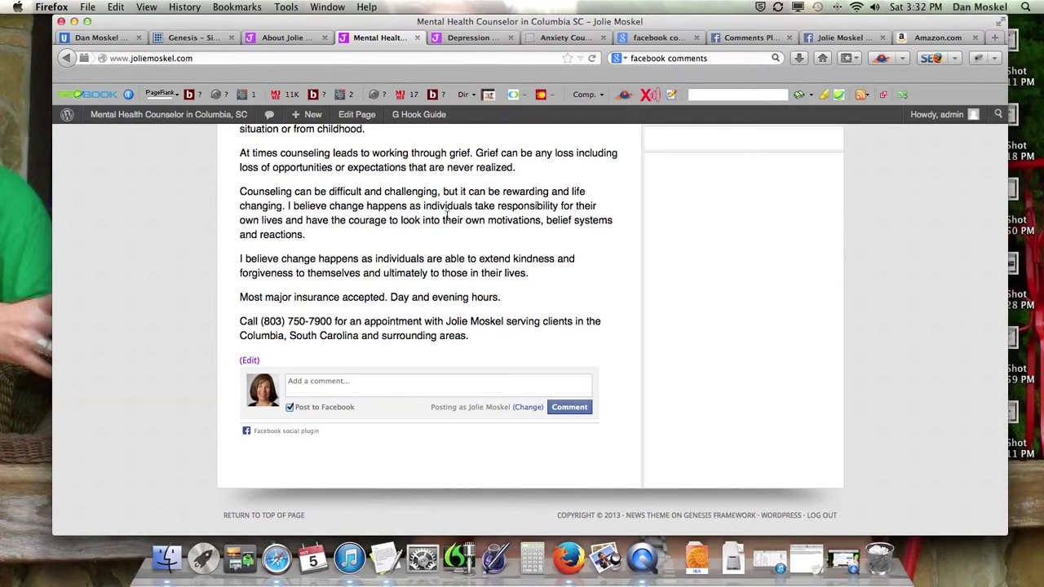
key("Home")
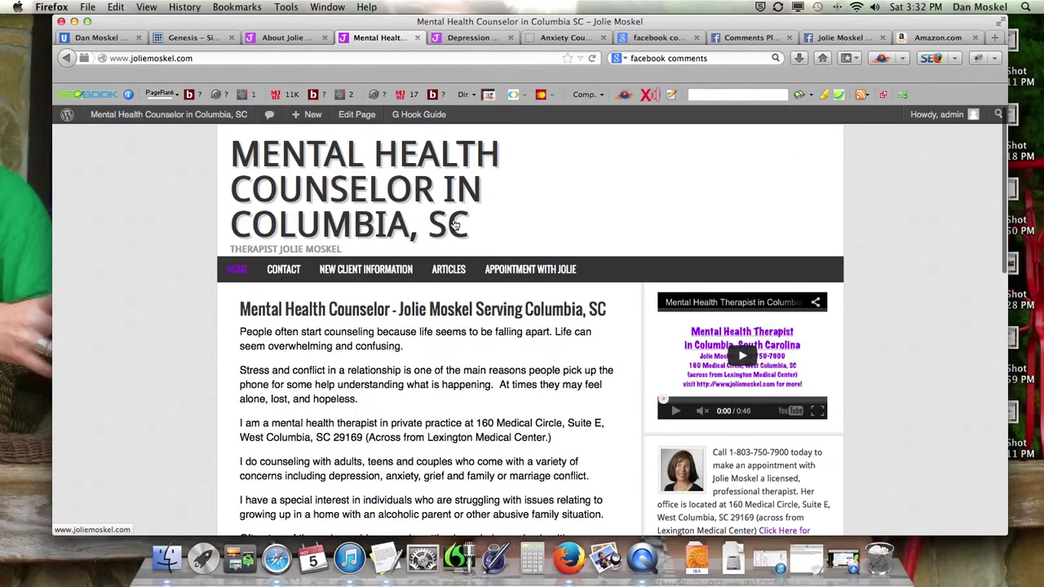
left_click(102, 37)
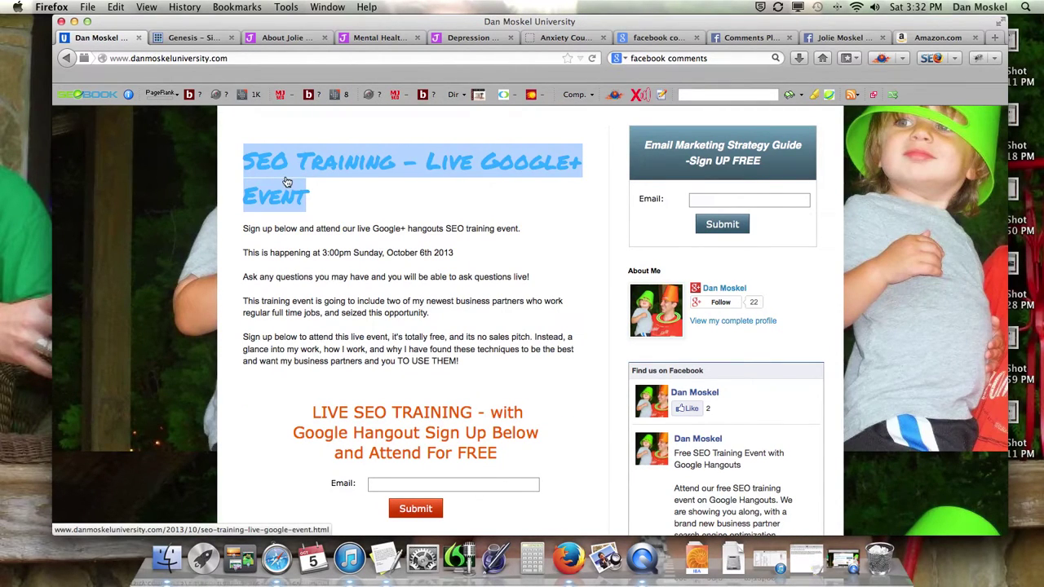